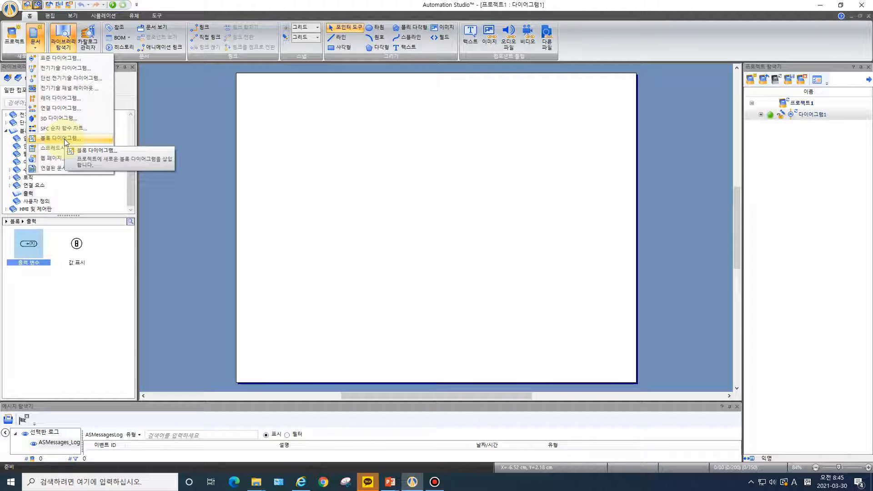
Step: Create a new block diagram using the default template
left_click(64, 139)
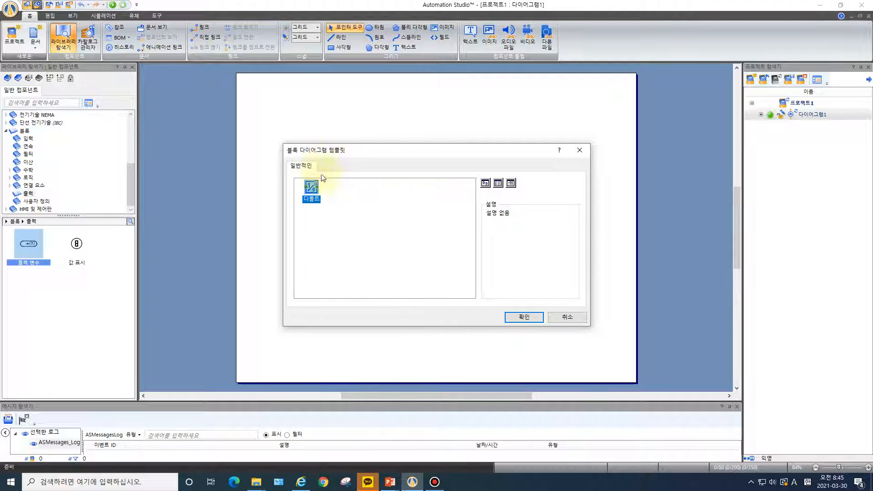
left_click(522, 317)
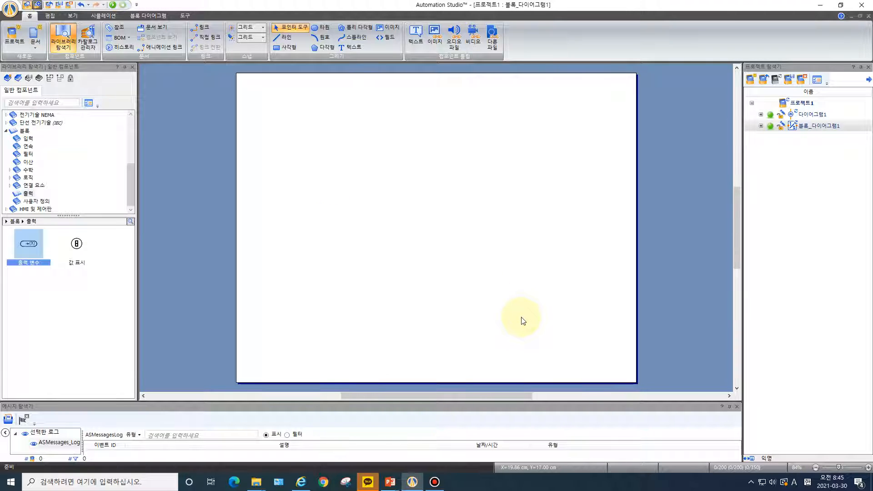
Step: Place a Constant block from the Input category of the block library onto the diagram
scroll(59, 162, "up", 1)
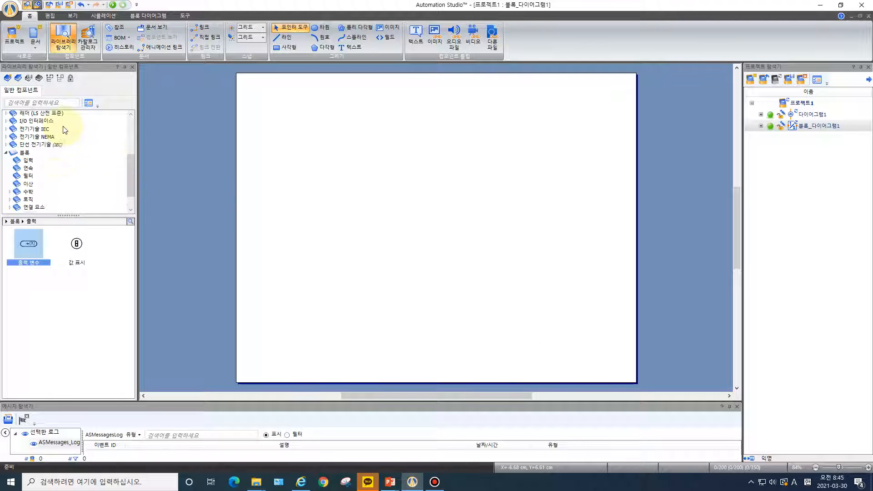
left_click(30, 162)
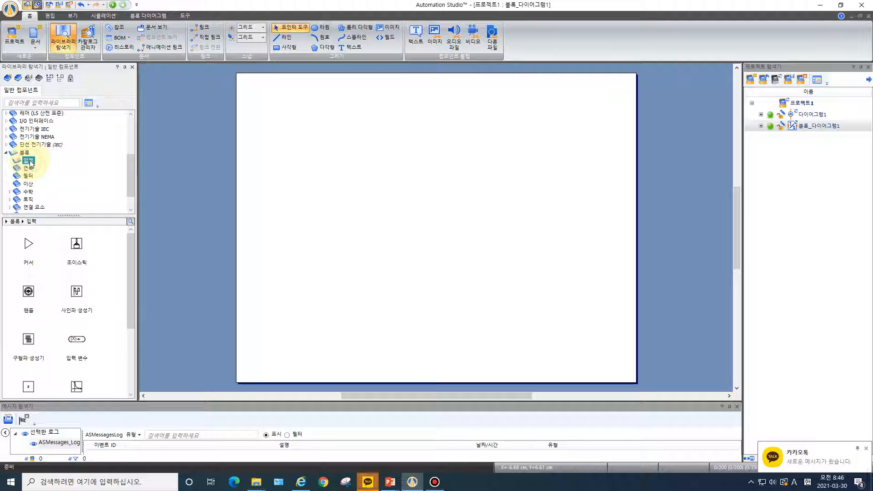
scroll(32, 277, "down", 1)
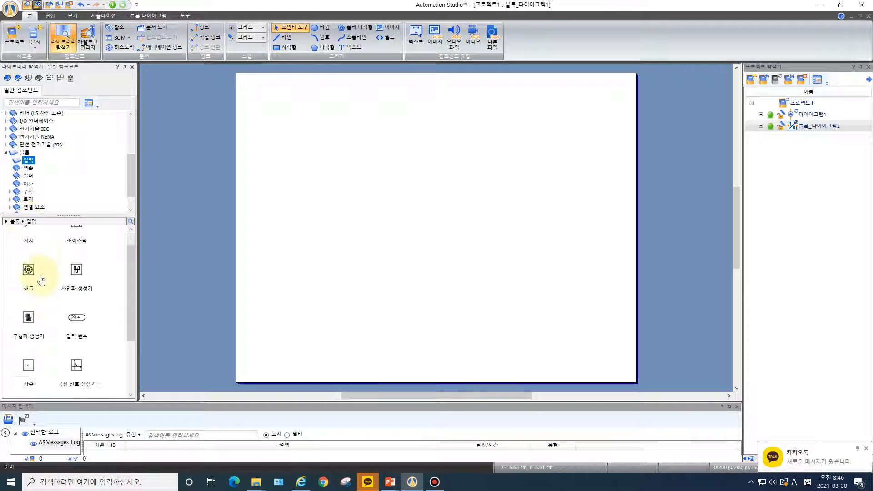
left_click_drag(28, 364, 263, 232)
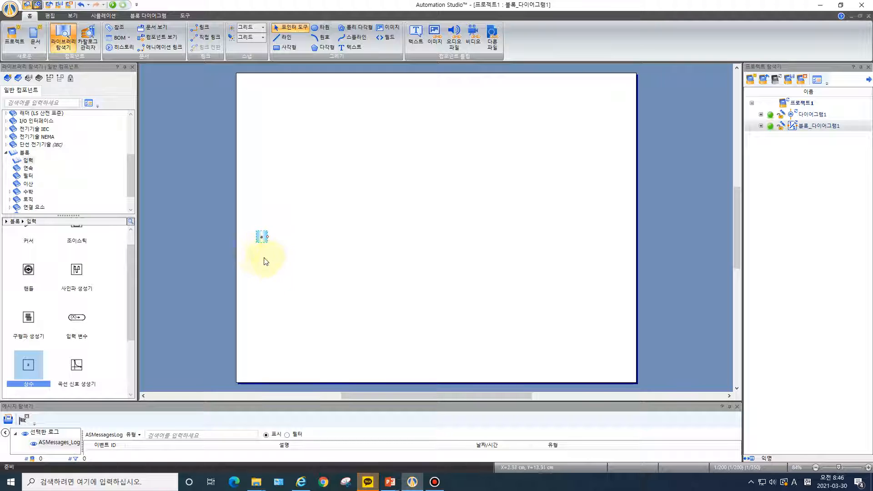
Step: Place an Integrator 1 block from the Continuous category to the right of the constant
scroll(262, 256, "up", 4)
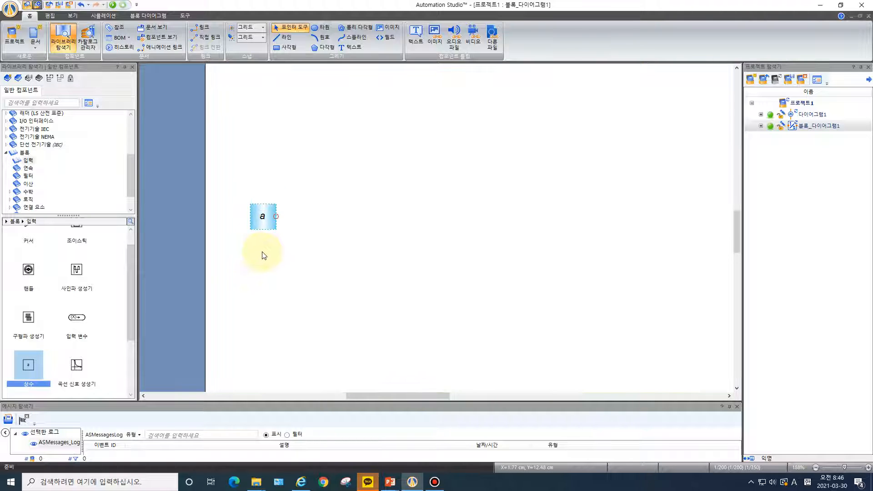
scroll(262, 255, "up", 4)
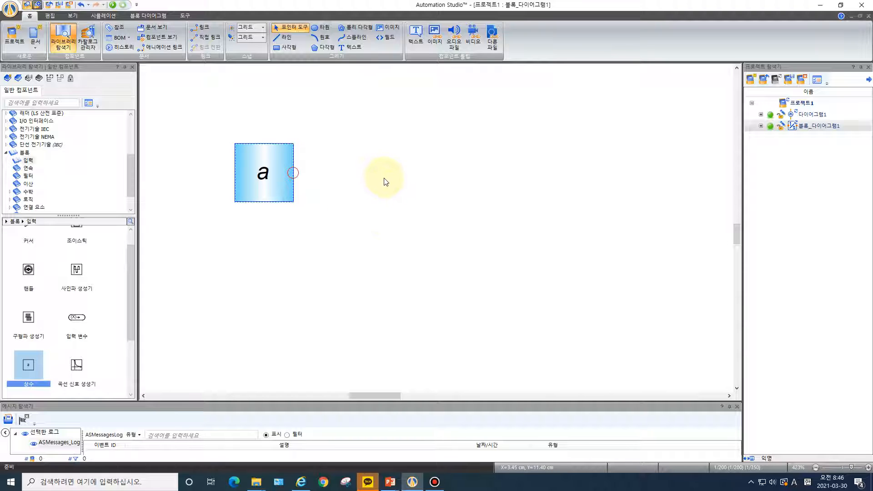
left_click_drag(736, 230, 736, 223)
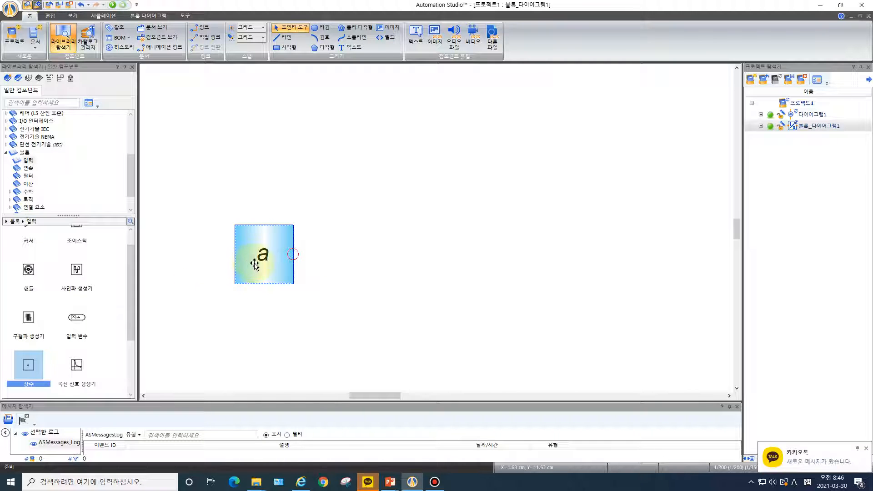
left_click(28, 168)
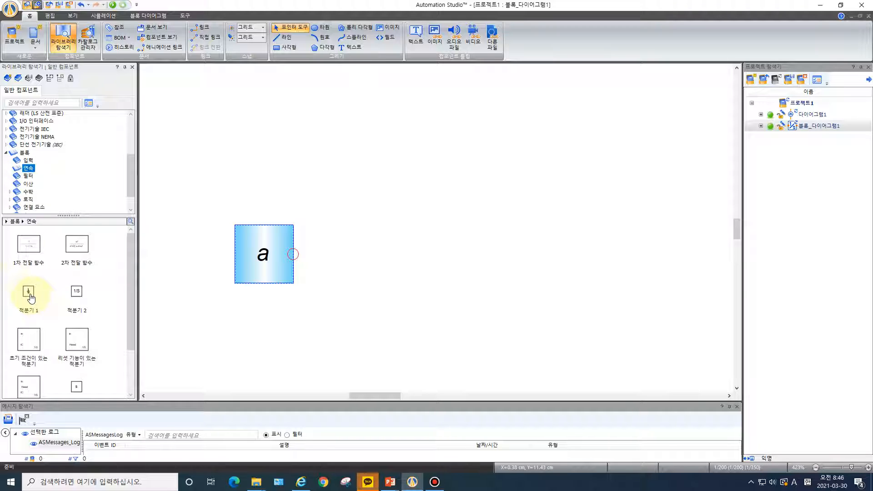
mouse_move(31, 298)
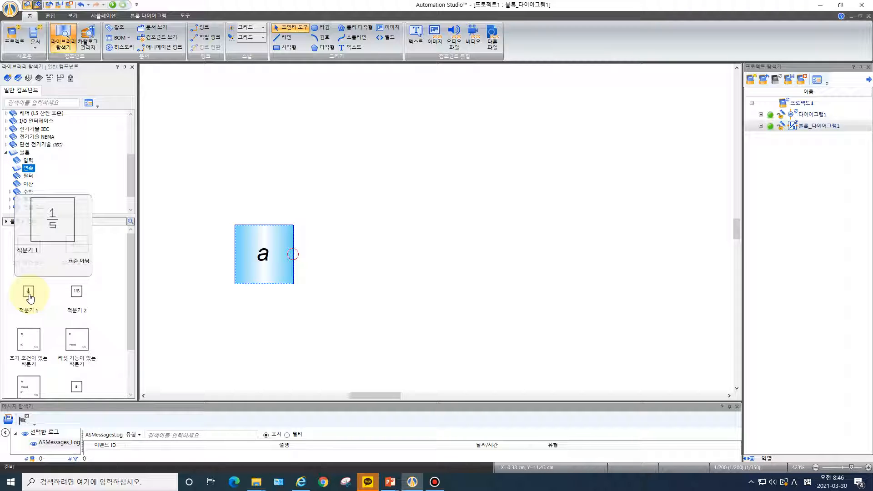
left_click(30, 298)
left_click_drag(30, 298, 413, 232)
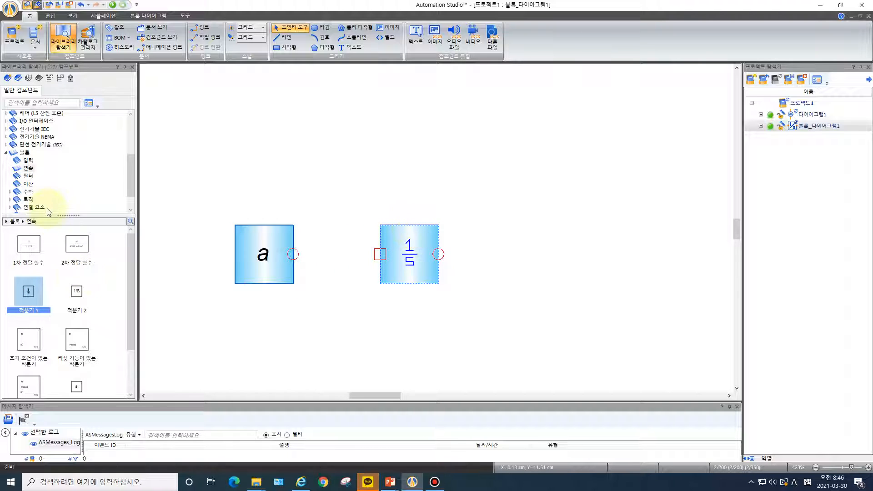
Step: Place an Output Variable block from the Output category to the right of the integrator
scroll(30, 196, "down", 1)
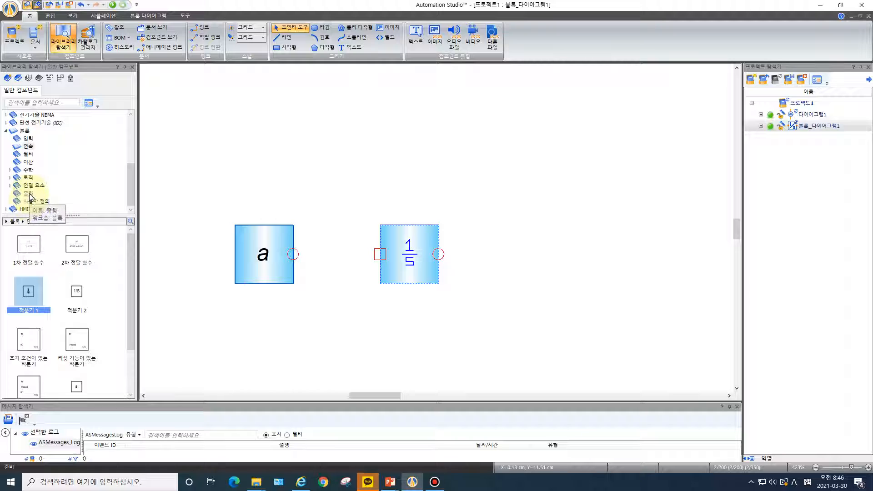
left_click(30, 195)
left_click_drag(28, 244, 573, 237)
Step: Link the constant's output to the integrator's input and the integrator's output to the output variable
scroll(633, 201, "down", 3)
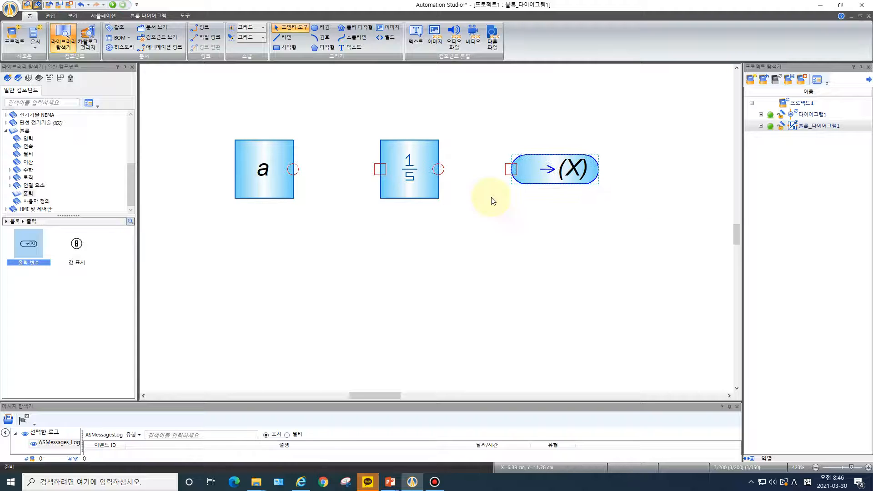
left_click_drag(293, 169, 380, 169)
left_click_drag(439, 169, 512, 169)
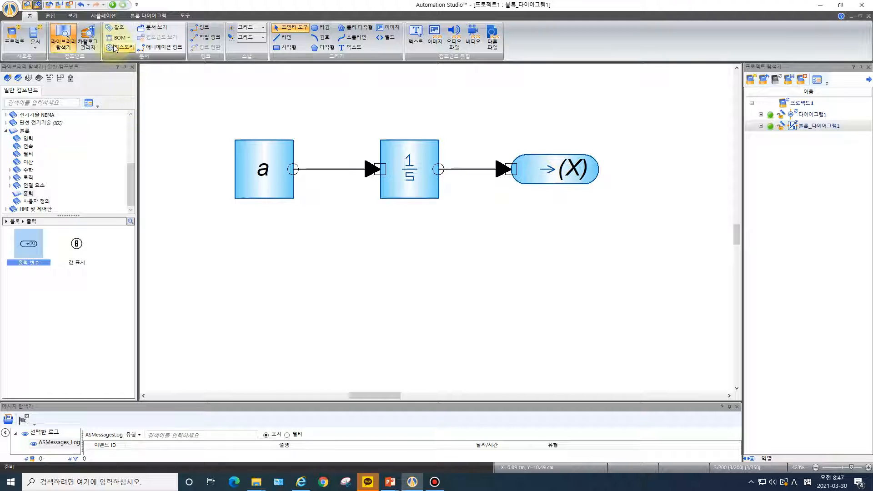
Step: Create a Y(t) plotter and move its window beside the diagram, below the output variable
left_click(103, 17)
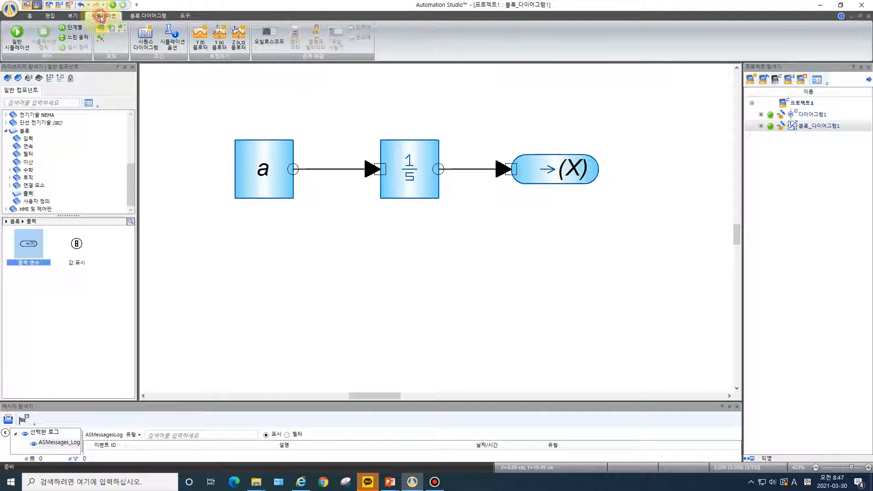
left_click(201, 41)
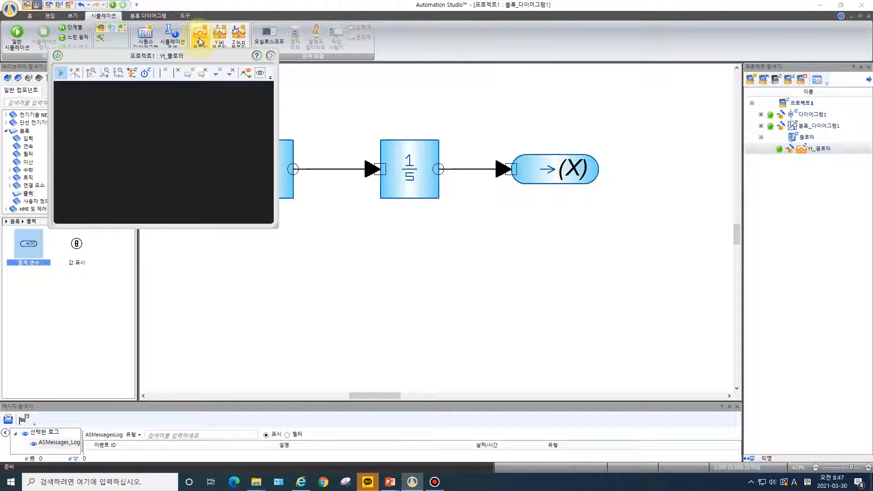
left_click_drag(216, 65, 650, 205)
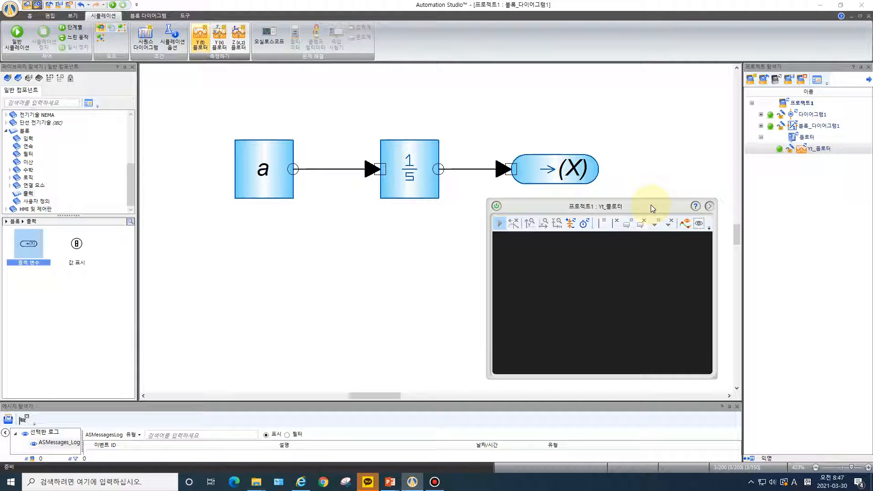
Step: Add the output variable's current value to the Y(t) plotter
left_click(552, 167)
left_click_drag(553, 168, 561, 276)
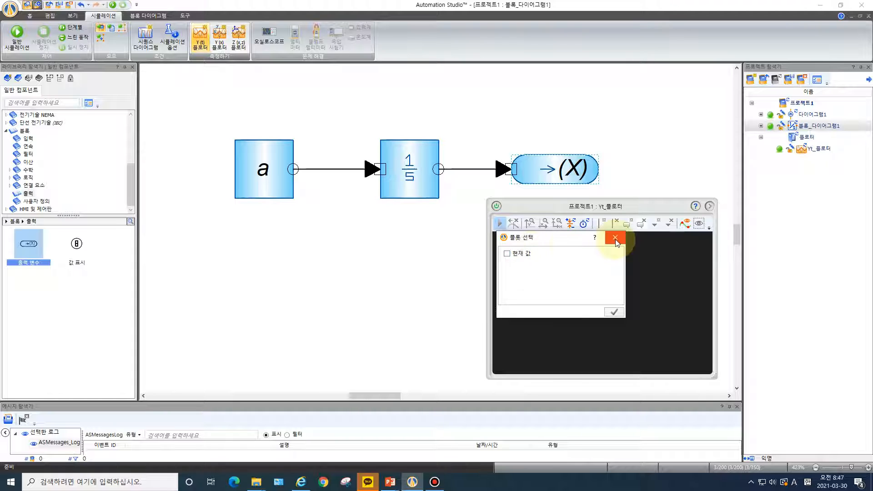
left_click(507, 255)
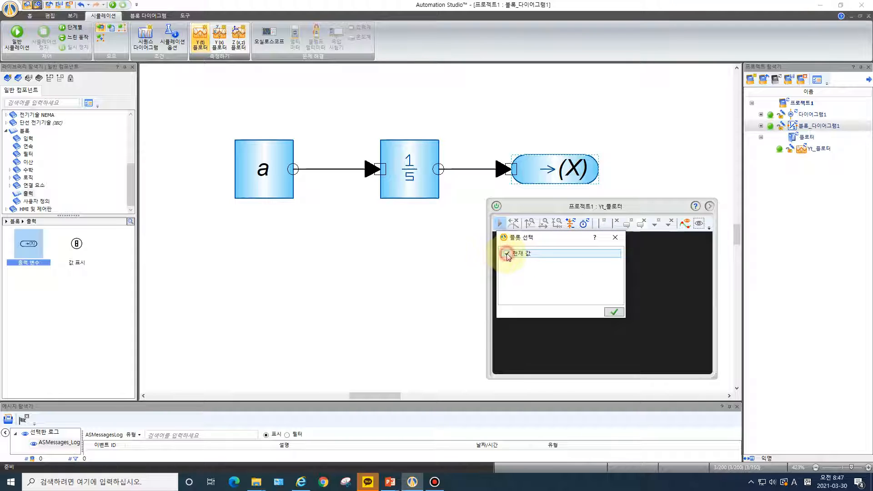
left_click(613, 312)
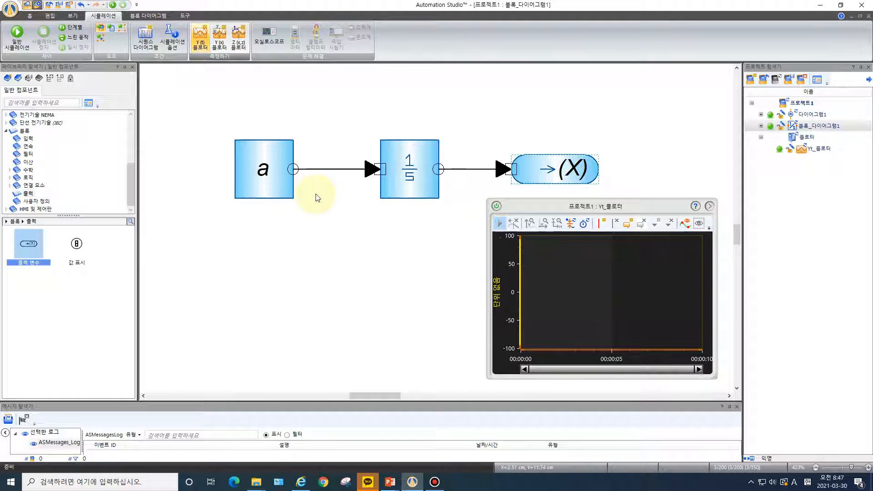
Step: Show the constant's current value on the diagram and move its label above the block
double_click(264, 172)
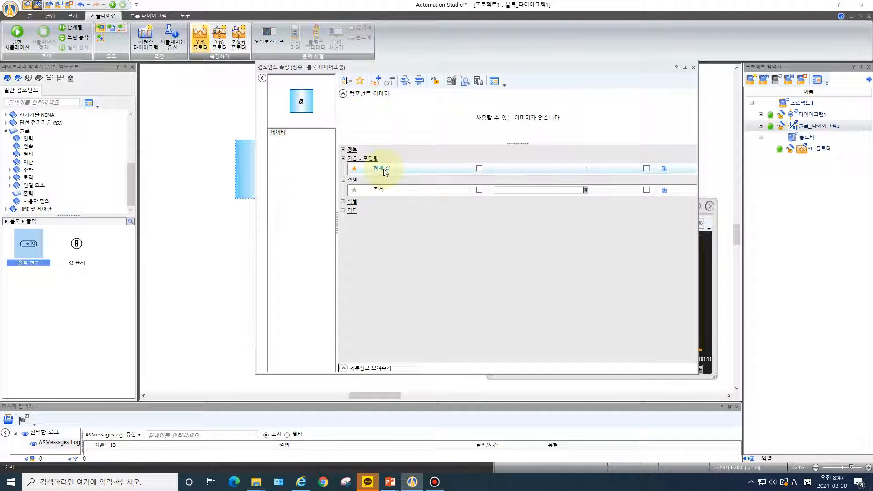
left_click(479, 169)
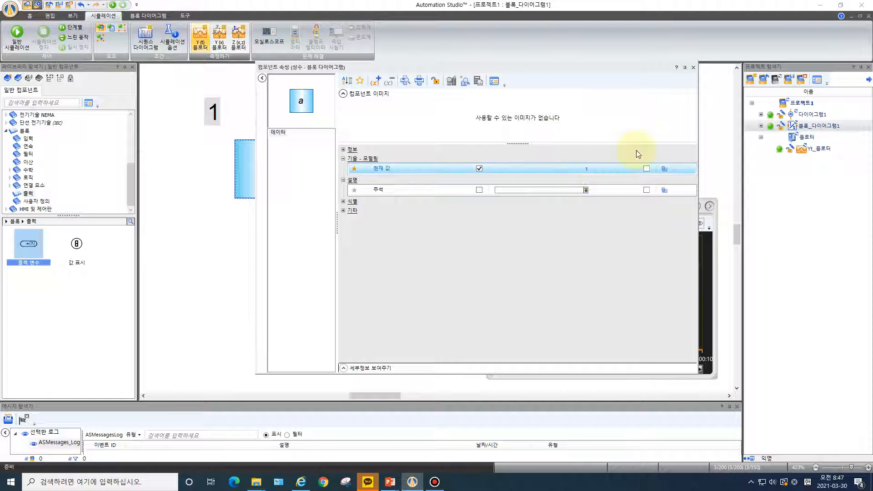
left_click(693, 67)
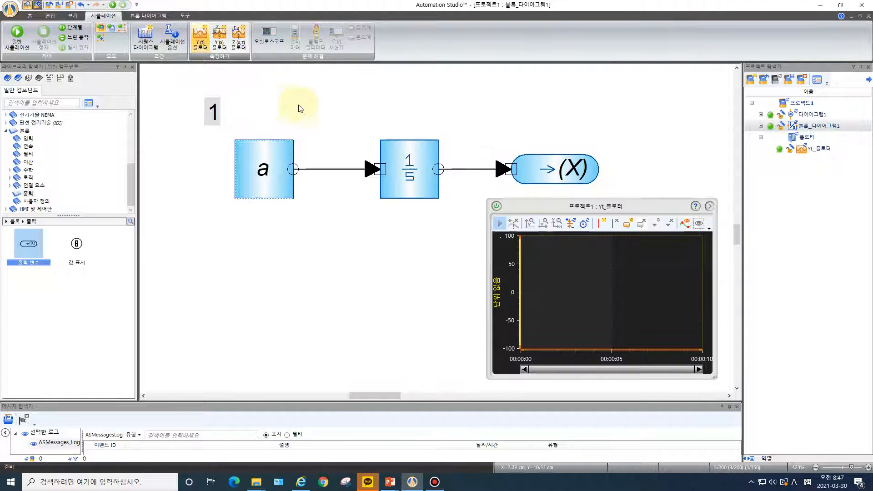
left_click_drag(213, 112, 261, 121)
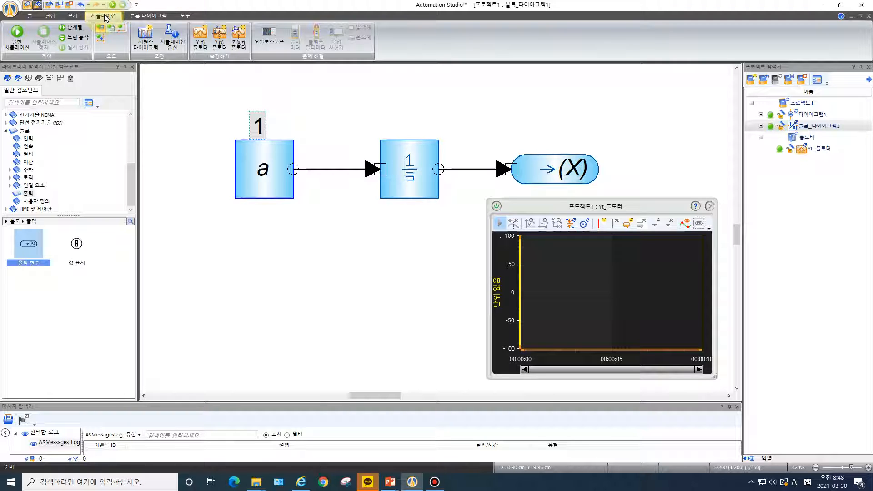
Step: Run and stop a normal simulation, auto-scaling all axes of the plotter to view the output curve
left_click(17, 41)
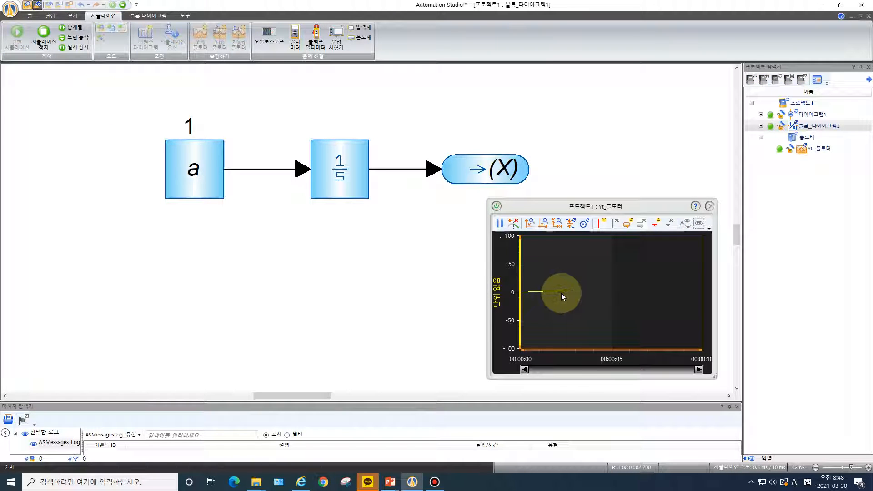
left_click(557, 225)
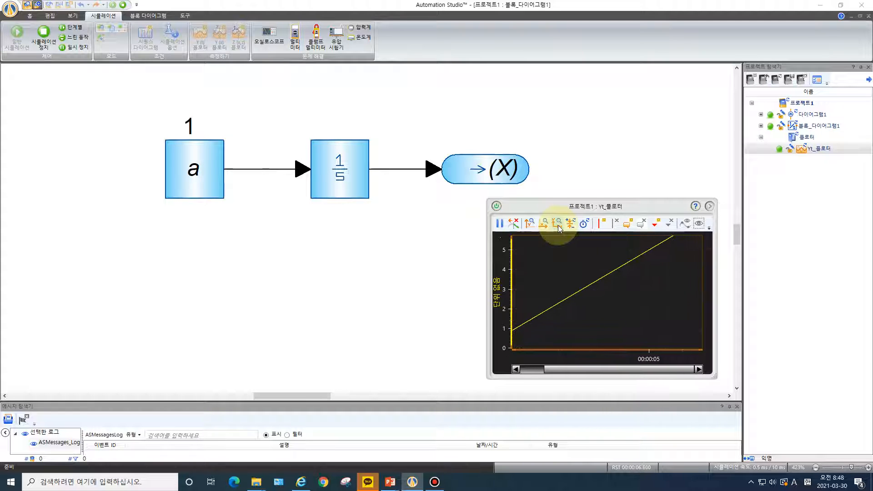
left_click(45, 33)
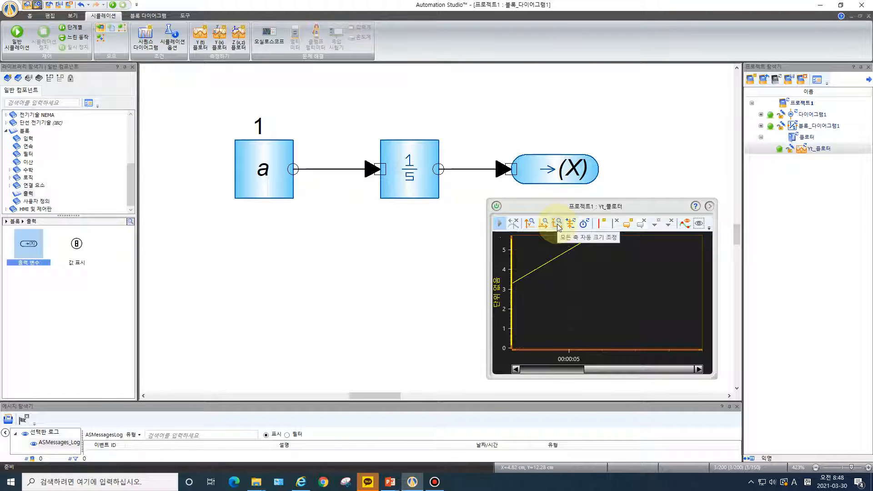
left_click(557, 224)
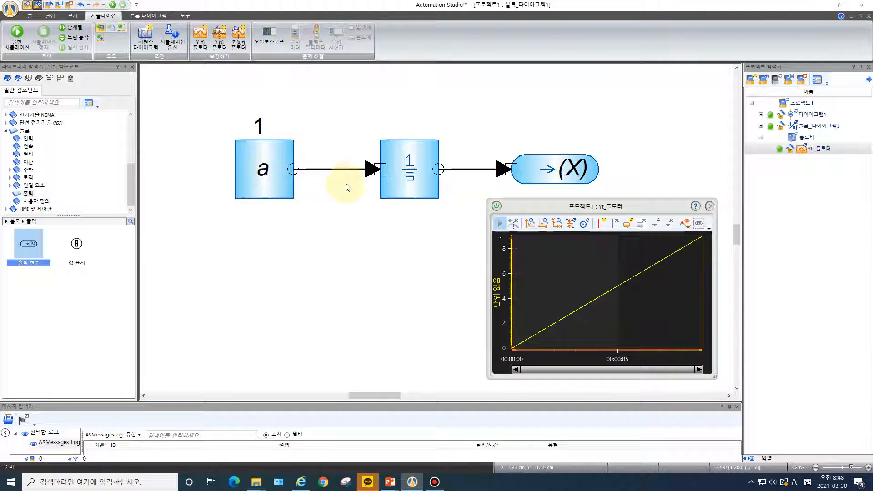
Step: Delete the integrator block together with its incoming link
left_click(342, 169)
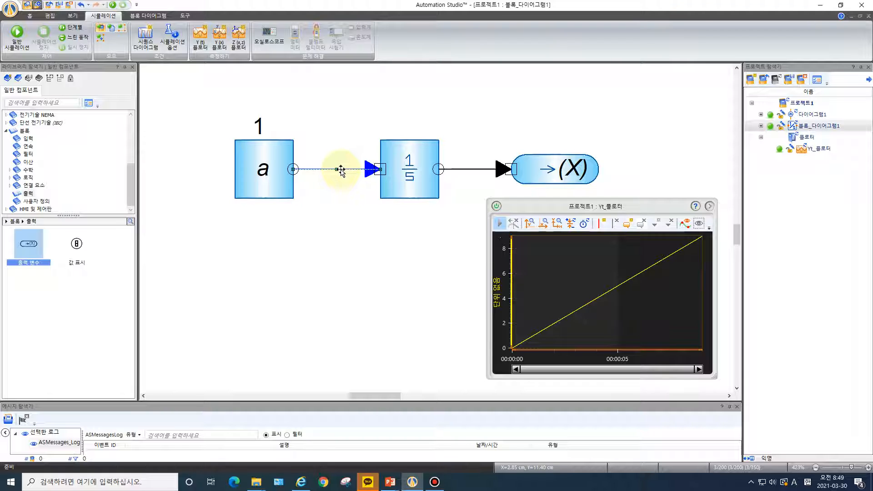
key("Delete")
left_click(400, 163)
key("Delete")
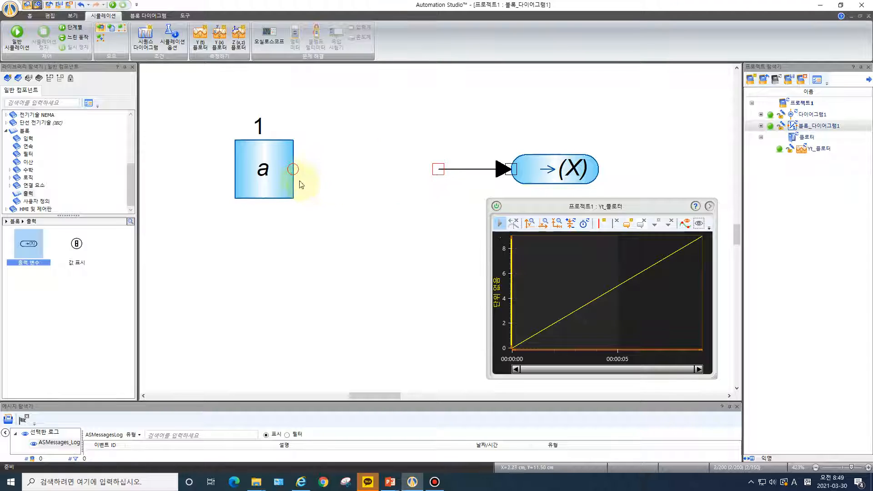
Step: Move the constant block up and to the left on the diagram
left_click(270, 176)
left_click_drag(263, 172, 207, 138)
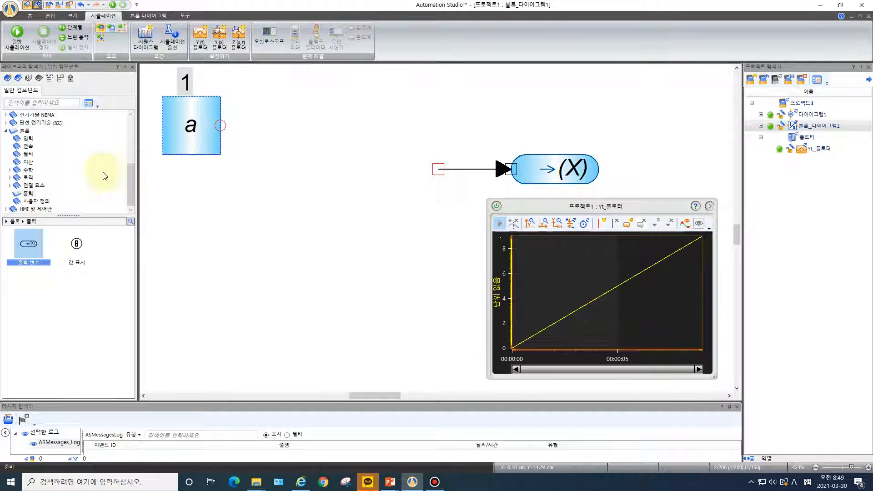
Step: Place a Differentiator block from the Continuous category where the integrator was, connected to the output variable
left_click(29, 146)
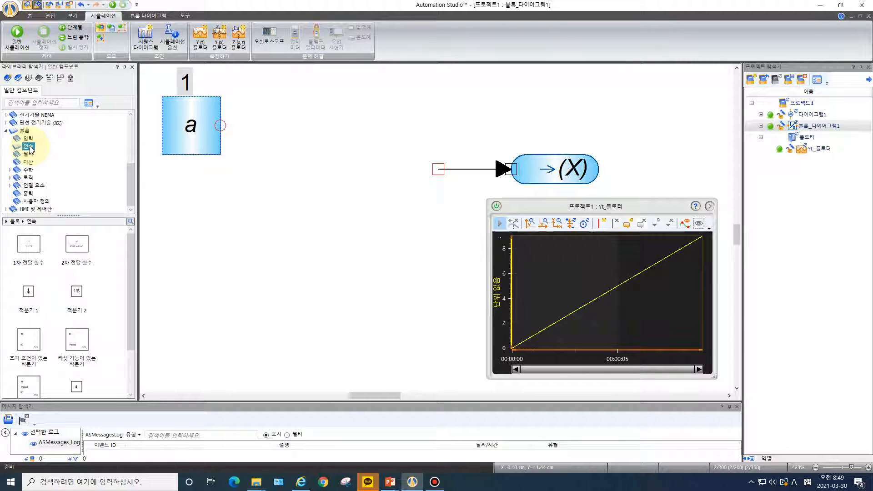
scroll(100, 290, "down", 2)
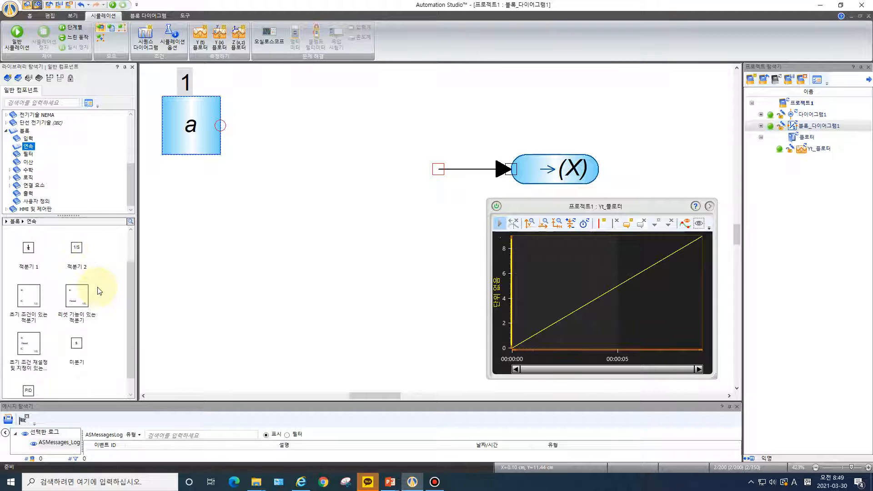
left_click_drag(77, 349, 413, 141)
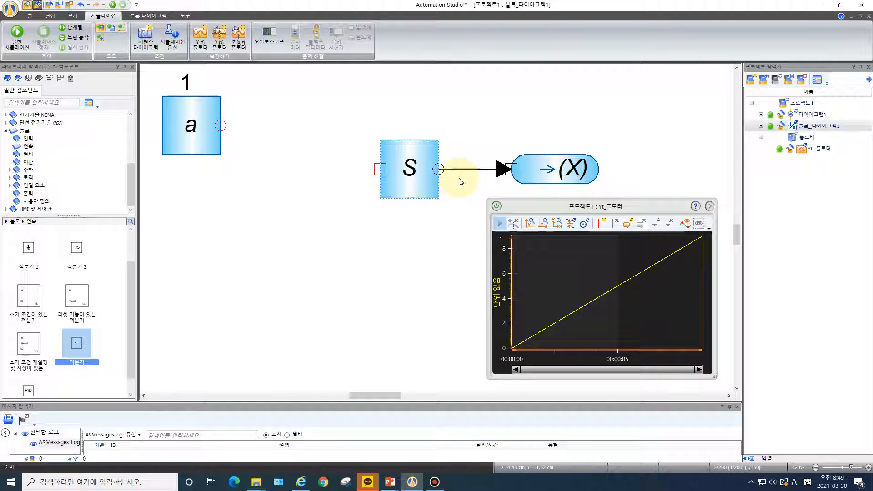
Step: Place a steering wheel block from the Input category left of the differentiator and link its output to the differentiator's input
left_click(28, 140)
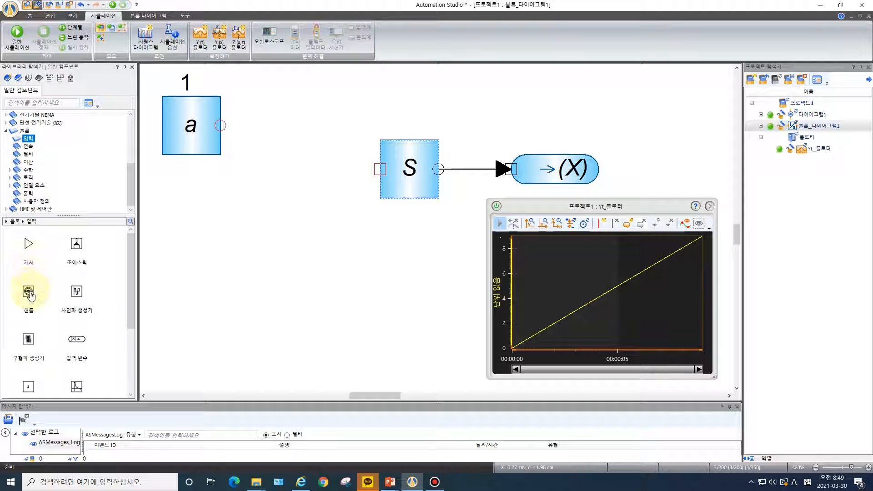
scroll(38, 268, "down", 2)
scroll(38, 269, "up", 2)
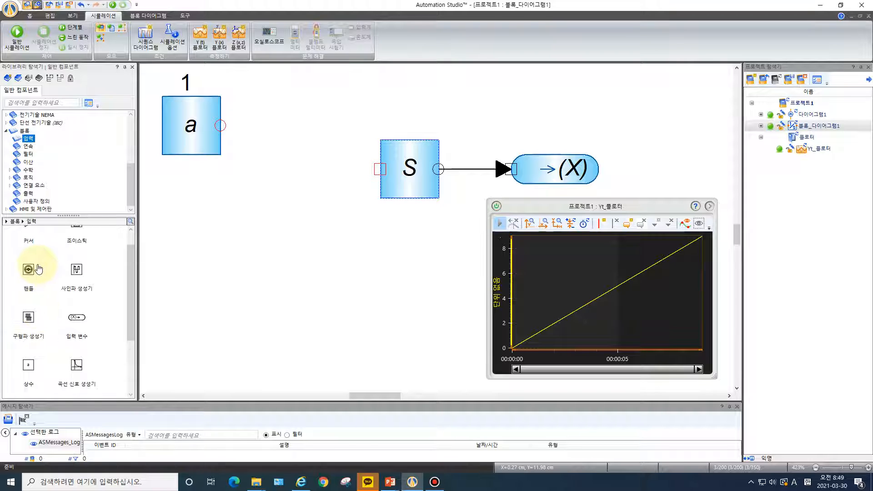
left_click(29, 271)
left_click_drag(28, 272, 278, 150)
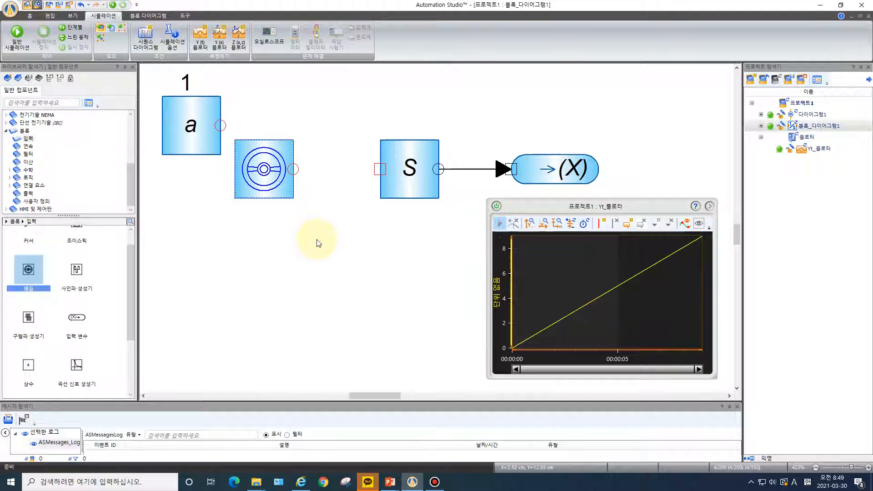
left_click(343, 176)
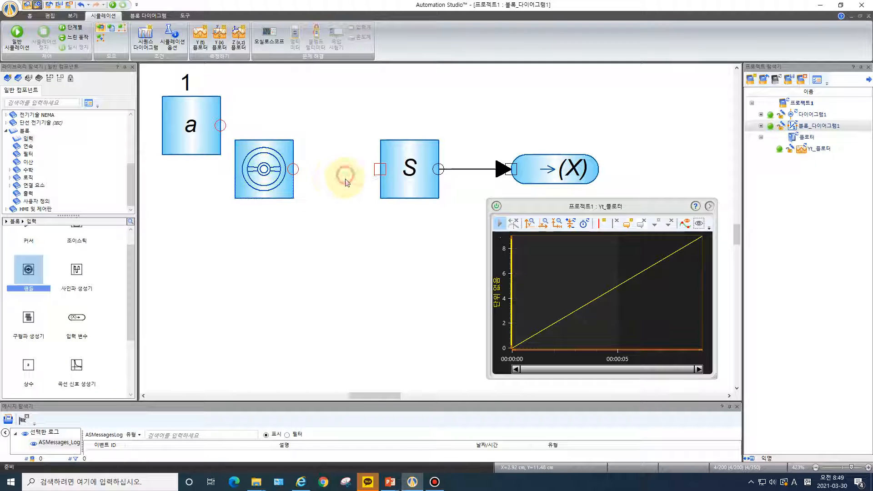
left_click_drag(315, 171, 377, 169)
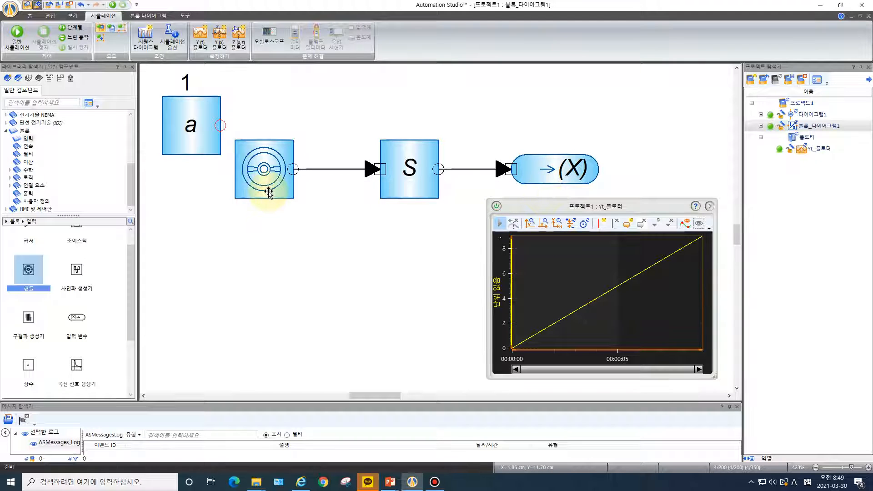
Step: Add a second Y(t) plotter below the diagram and assign the steering wheel's output to it
left_click(200, 41)
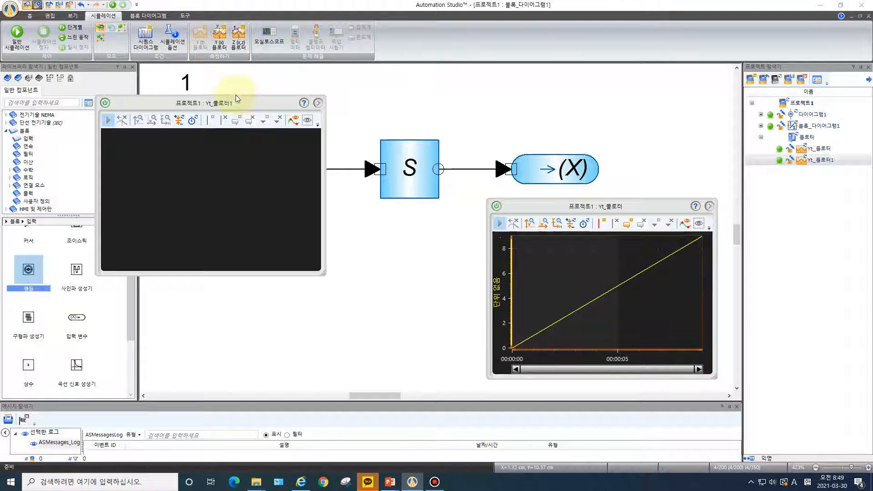
left_click_drag(260, 105, 373, 219)
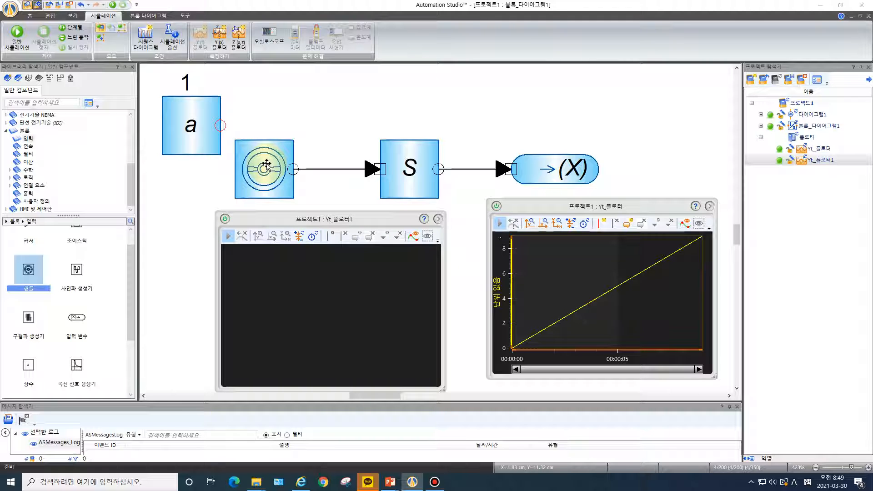
left_click_drag(267, 165, 281, 276)
left_click(226, 253)
left_click(332, 312)
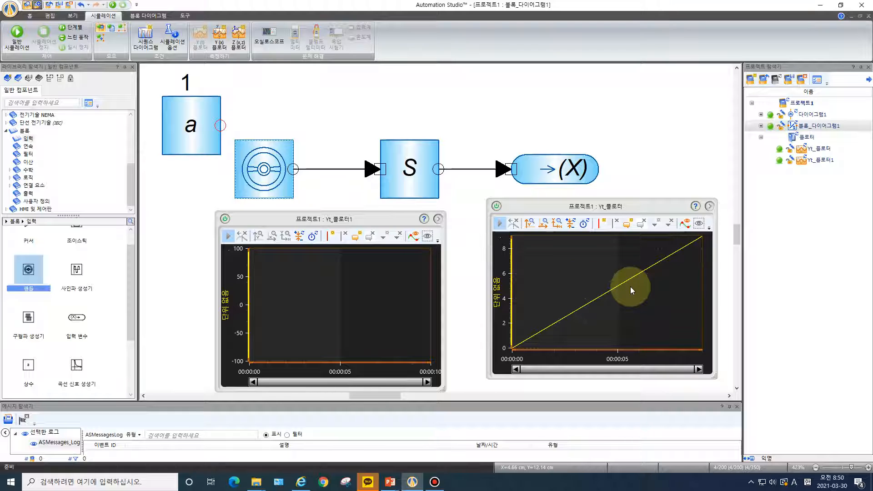
Step: Run a normal simulation, turning the steering wheel back and forth and auto-scaling the output plotter, and stop it
left_click(20, 33)
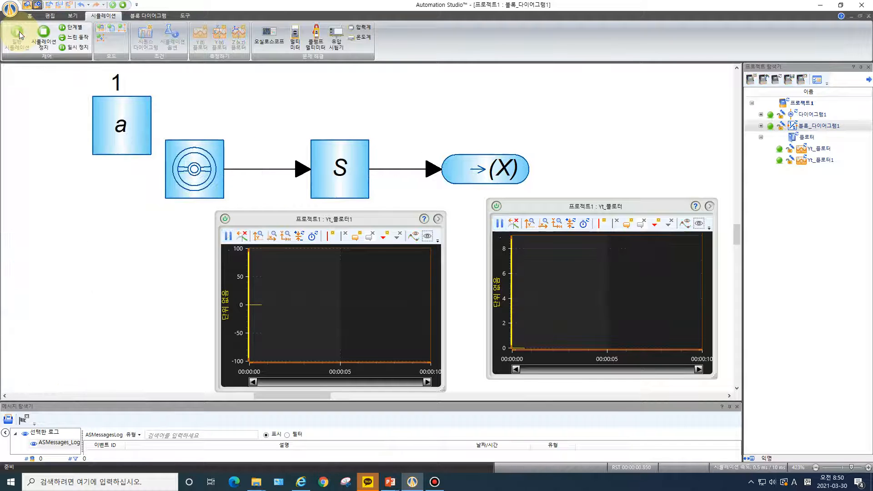
left_click(192, 175)
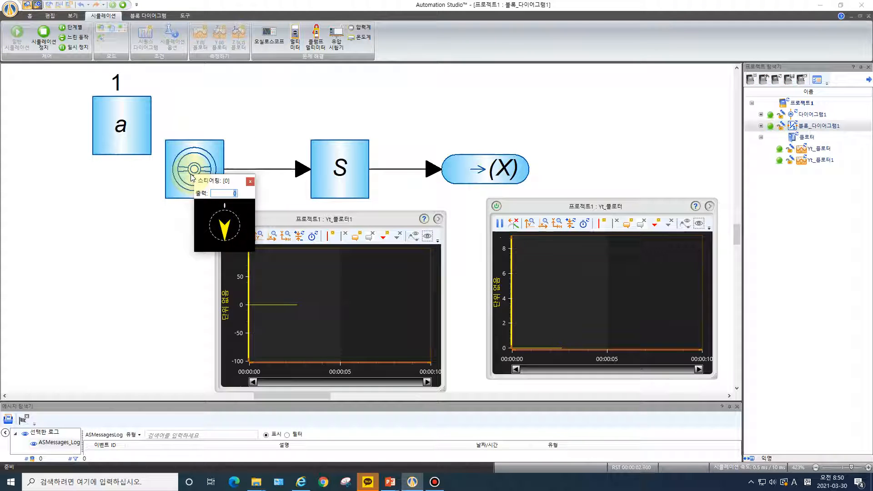
mouse_move(225, 236)
left_mouse_down()
mouse_move(216, 220)
mouse_move(233, 234)
mouse_move(225, 217)
mouse_move(216, 220)
mouse_move(231, 237)
mouse_move(215, 223)
mouse_move(219, 230)
left_mouse_up()
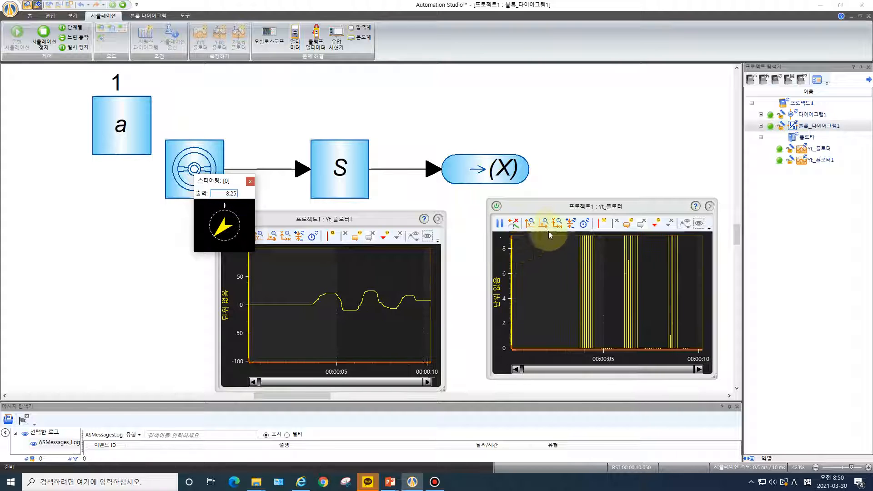
left_click(557, 223)
mouse_move(220, 231)
left_mouse_down()
mouse_move(226, 241)
mouse_move(215, 225)
mouse_move(222, 234)
left_mouse_up()
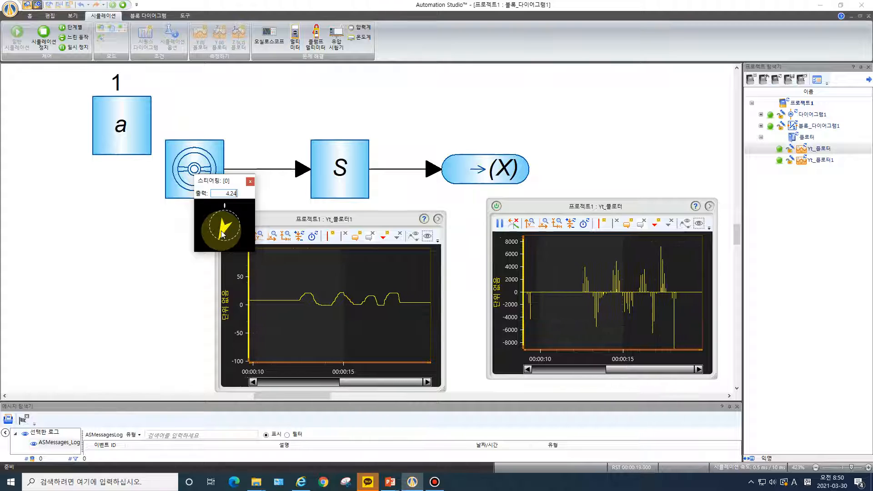
left_click(44, 36)
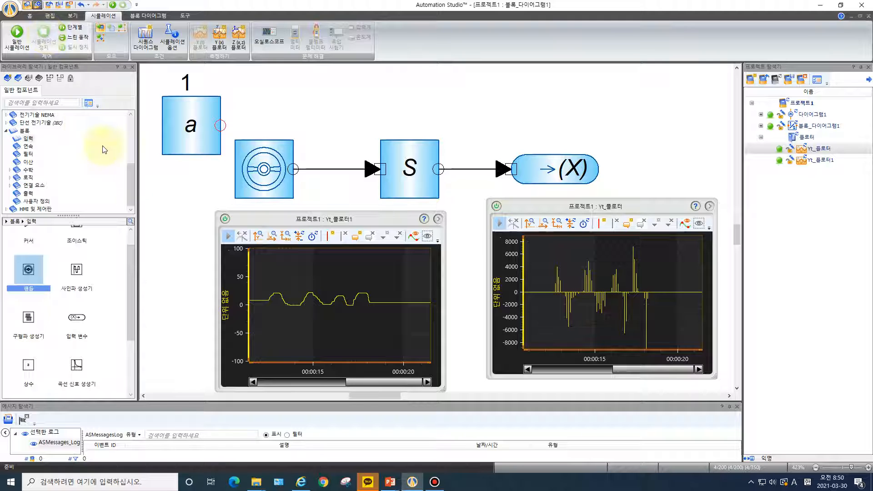
Step: Move the wheel plotter lower and delete the steering wheel, the differentiator and the link between them
left_click_drag(385, 220, 386, 338)
left_click(257, 184)
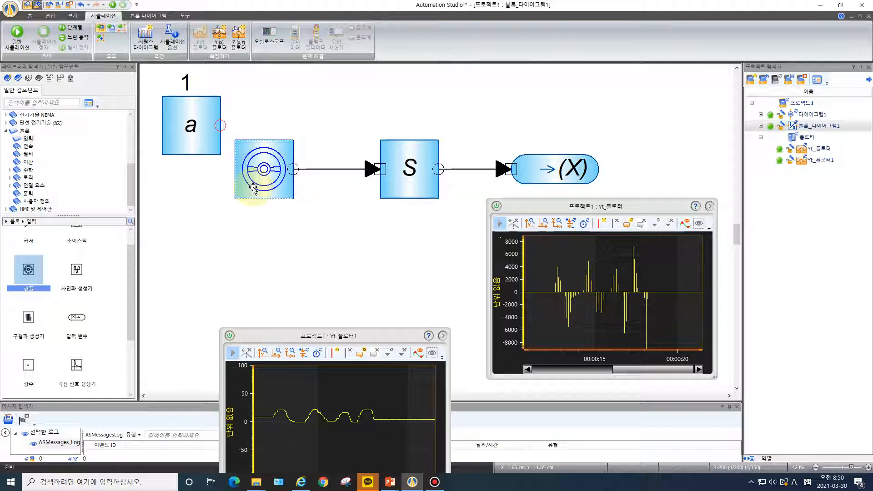
key("Delete")
left_click(406, 175)
key("Delete")
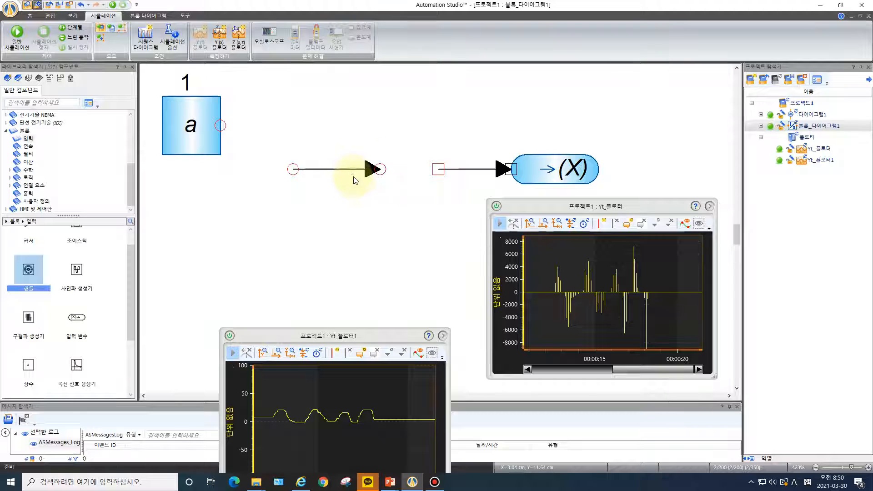
left_click(352, 174)
key("Delete")
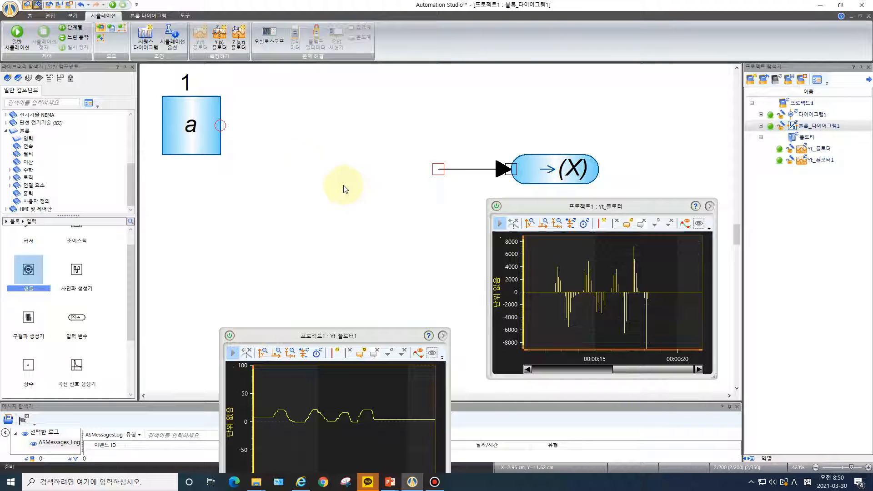
Step: Place a first-order transfer function block from the Continuous category, connected to the output variable
left_click(28, 146)
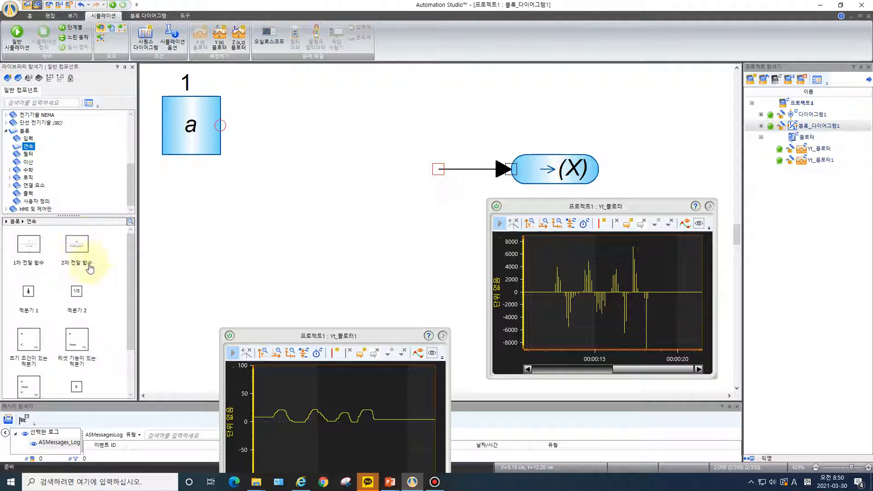
left_click(27, 247)
left_click_drag(27, 248, 386, 137)
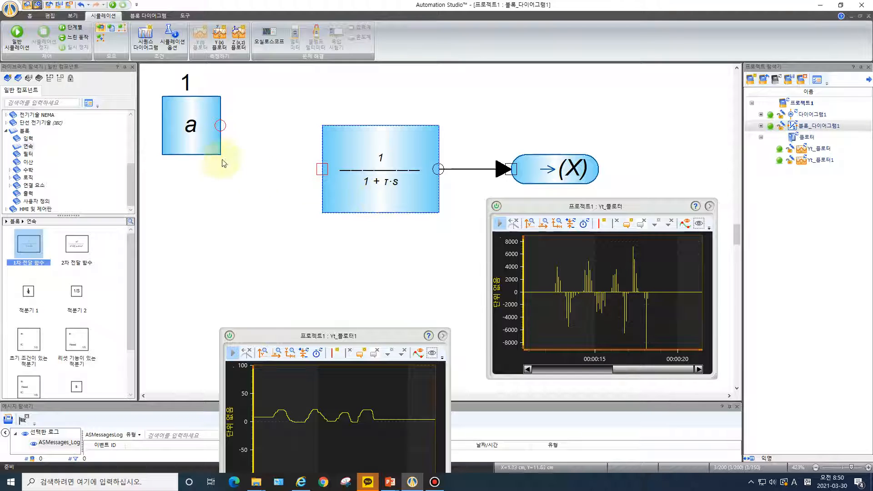
Step: Move the constant block down to the row and link its output to the transfer function's input
left_click_drag(189, 122, 214, 175)
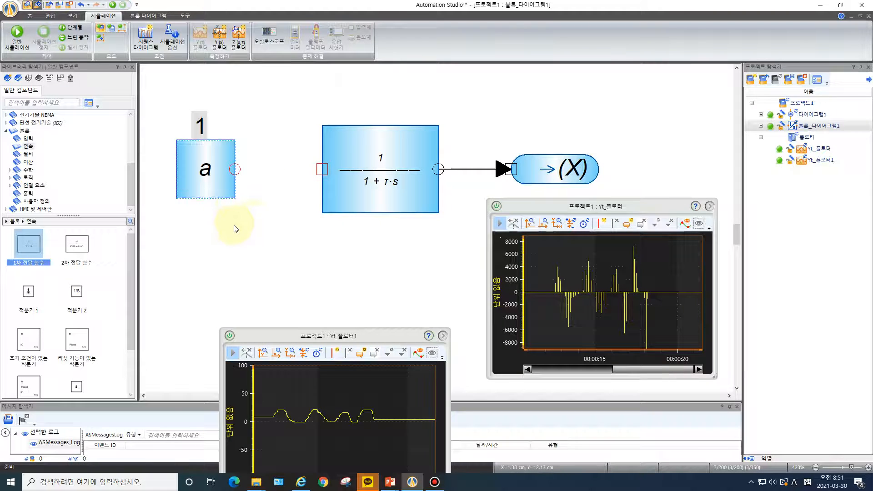
left_click(266, 177)
left_click_drag(235, 169, 321, 169)
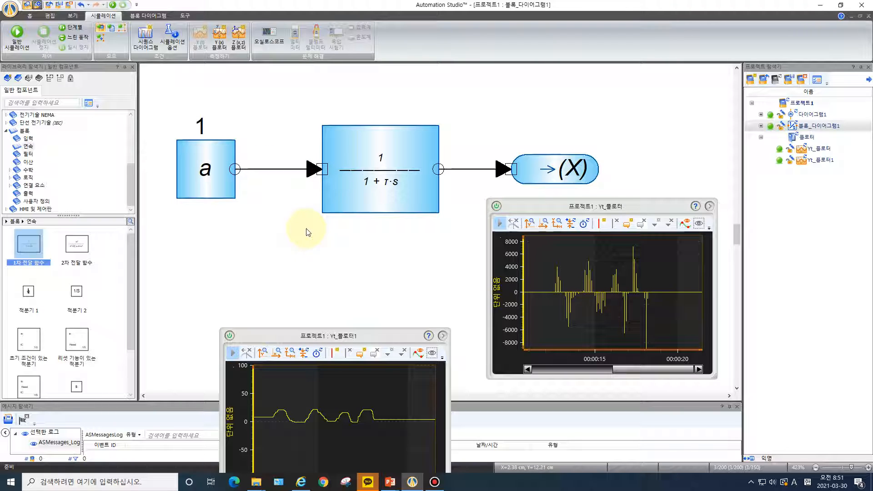
Step: Set the transfer function's τ coefficient to 0.8, show it on the diagram, and place its label above the block
double_click(387, 182)
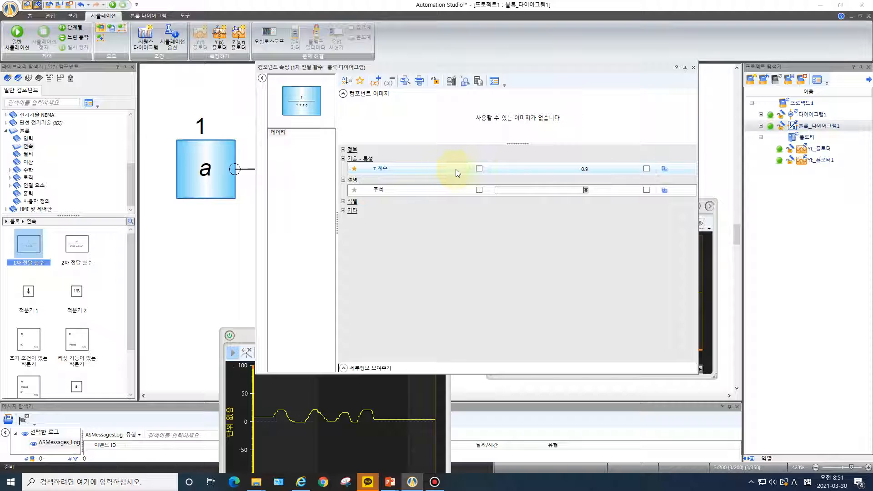
left_click(479, 169)
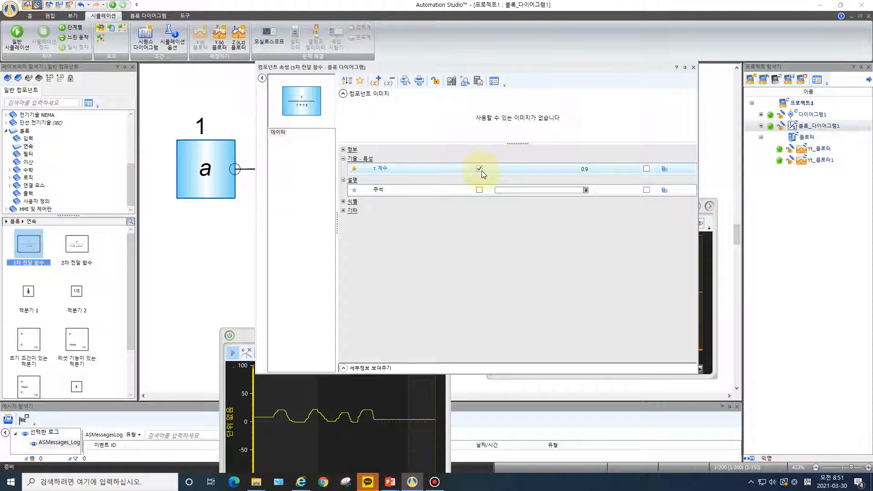
left_click(580, 171)
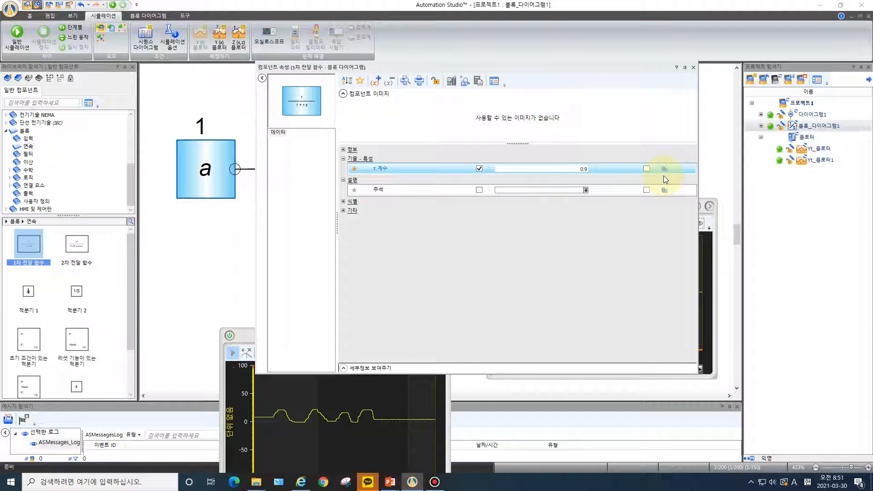
type("0.8")
key("Delete")
key("Delete")
key("Delete")
left_click(693, 68)
left_click_drag(291, 97, 372, 97)
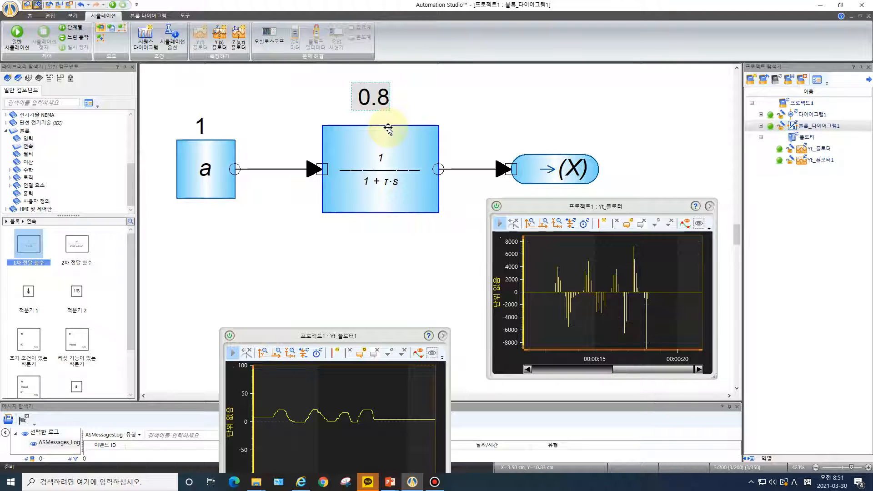
Step: Run and stop a normal simulation, auto-scaling the output plotter to view the response curve
left_click(16, 36)
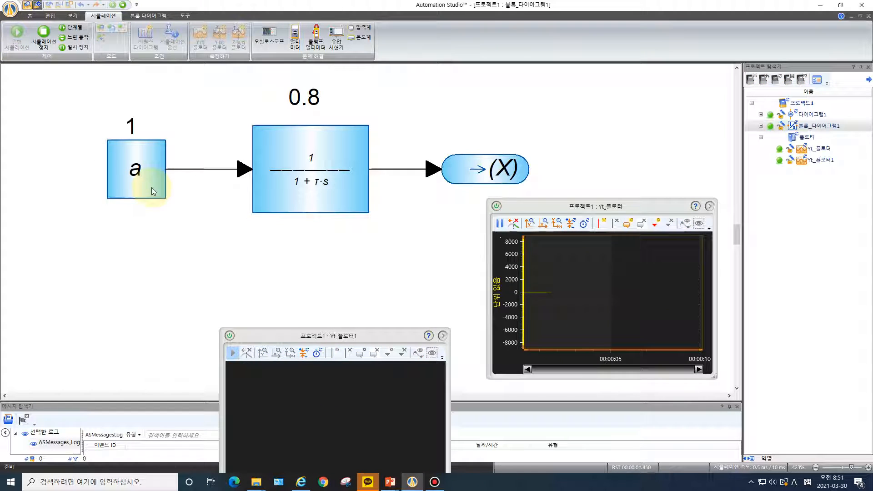
left_click(556, 224)
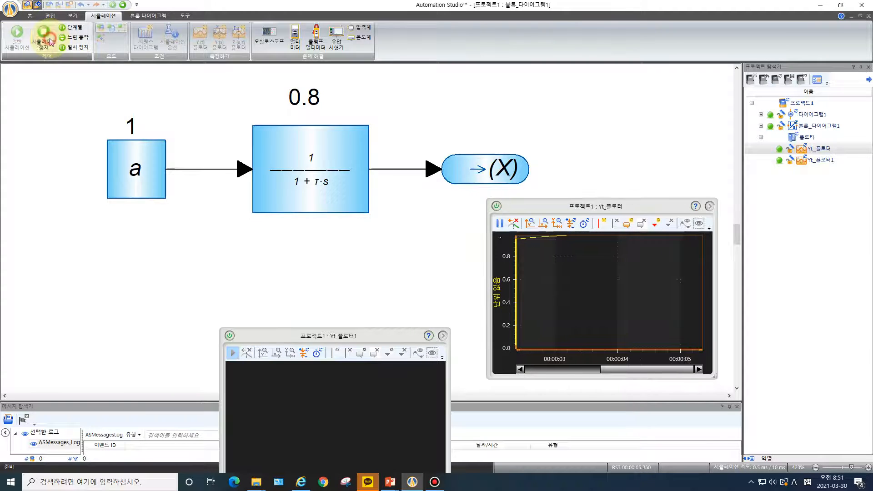
left_click(43, 37)
left_click(558, 225)
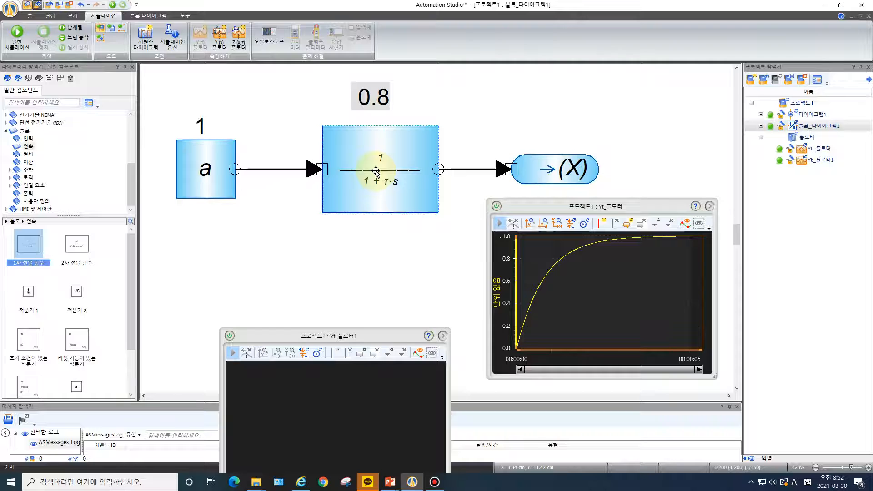
Step: Change the transfer function's τ coefficient to 0.1 and close the properties
double_click(376, 171)
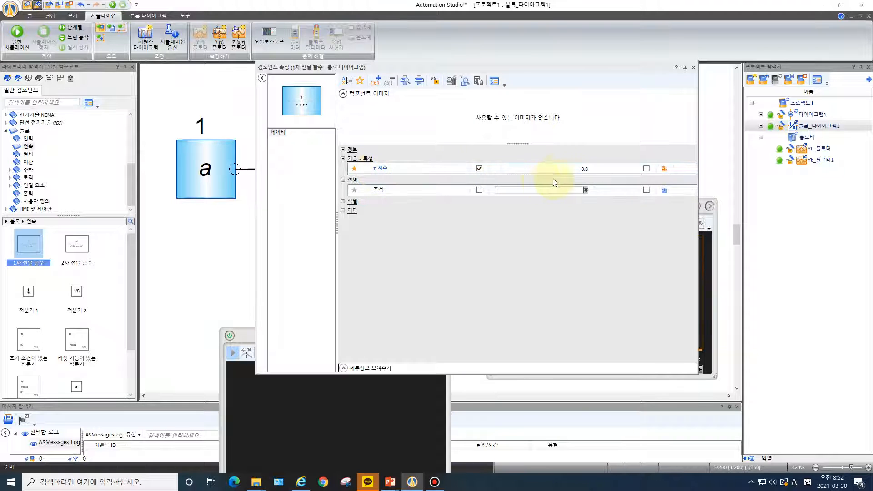
left_click(580, 170)
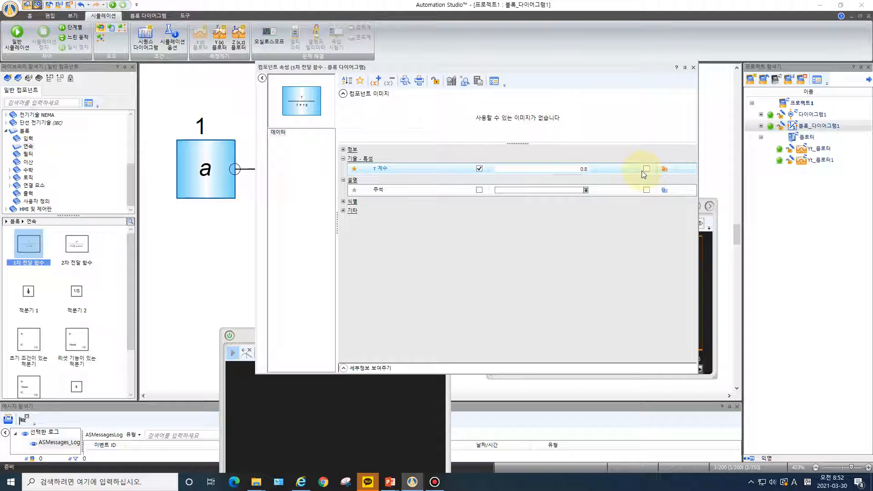
type("0.1")
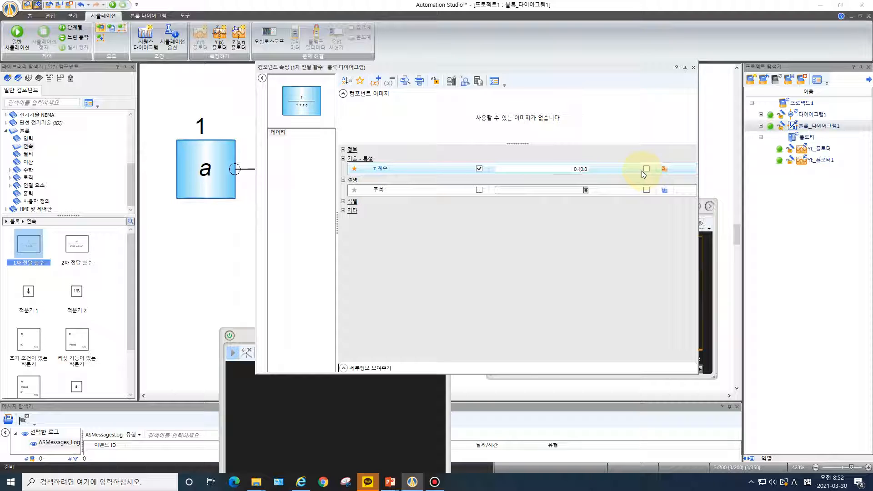
key("Delete")
key("Delete")
key("Delete")
key("Return")
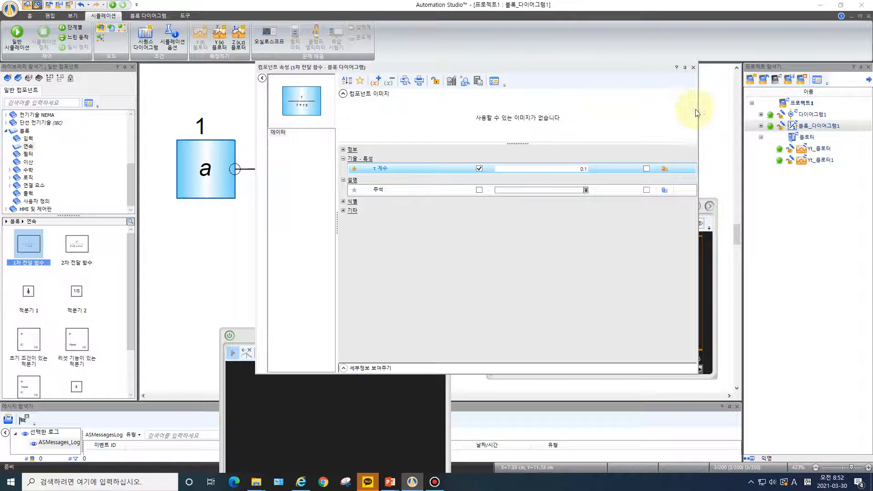
left_click(692, 67)
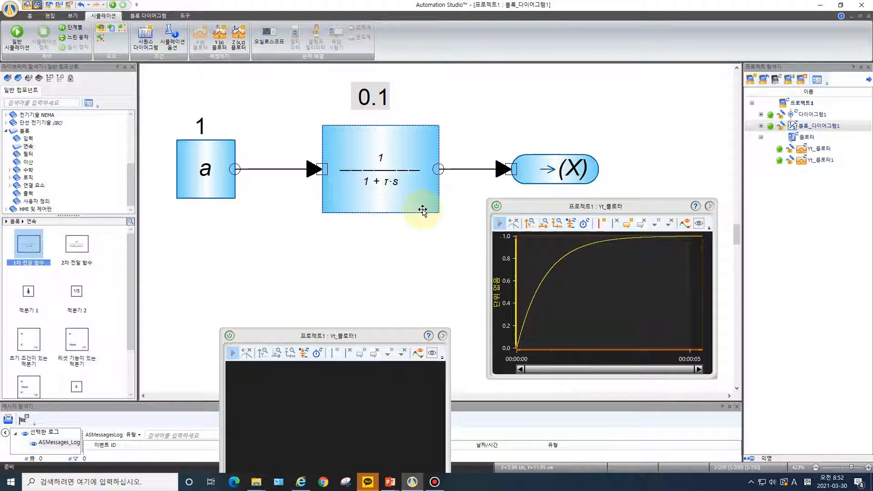
Step: Run and stop the simulation again and auto-scale the output plotter to compare the response
left_click(19, 42)
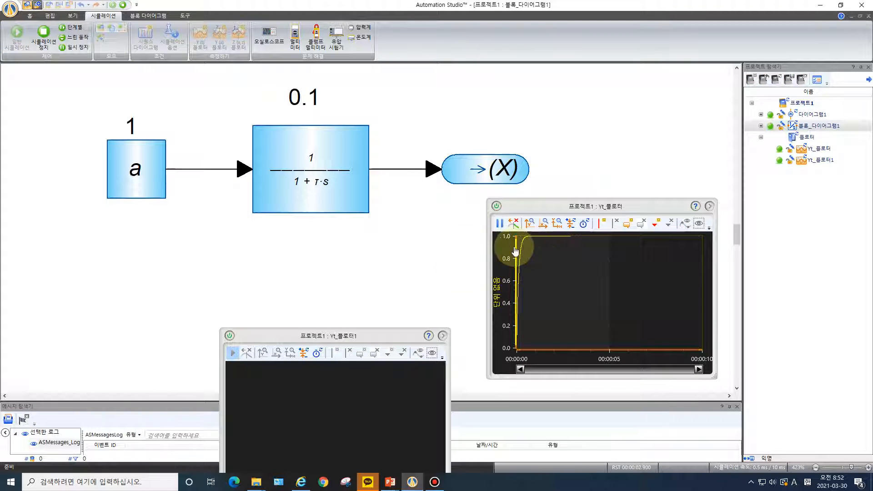
left_click(44, 34)
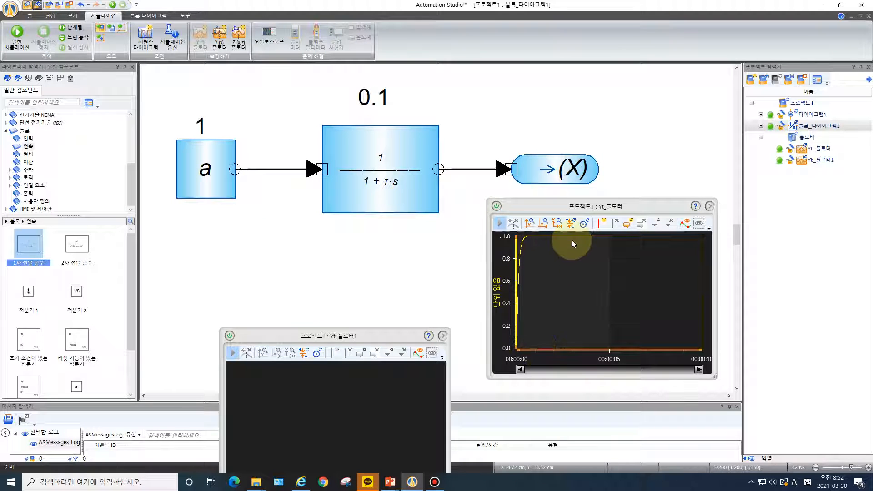
left_click(557, 224)
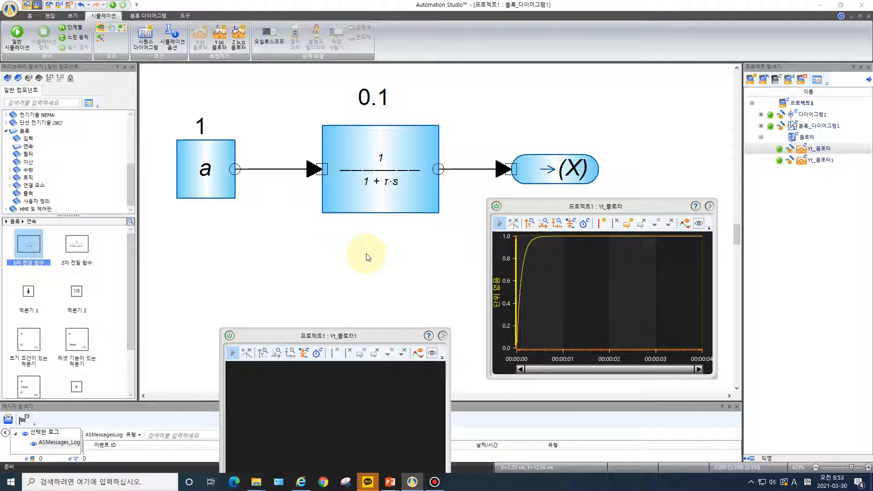
Step: Replace the first-order transfer function block with a second-order transfer function block between the constant and output
left_click(384, 176)
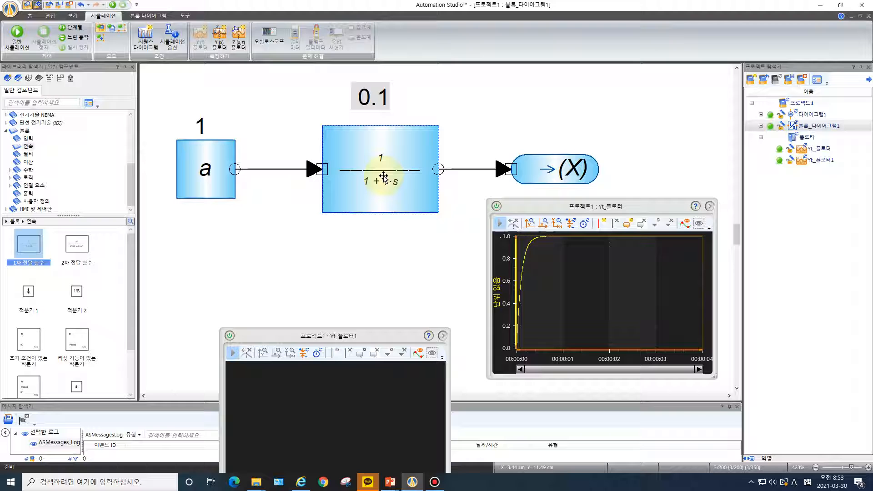
key("Delete")
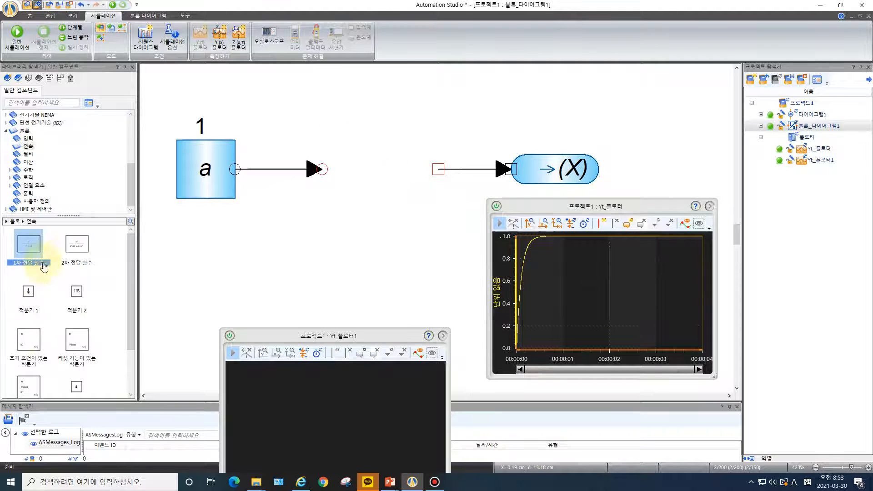
left_click_drag(76, 249, 391, 127)
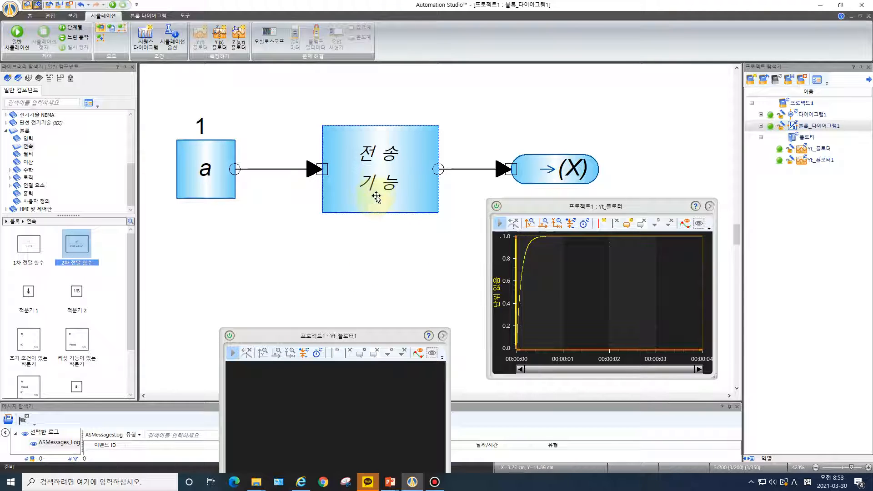
Step: Show the damping coefficient ζ and natural frequency ω of the second-order transfer function on the diagram
double_click(378, 169)
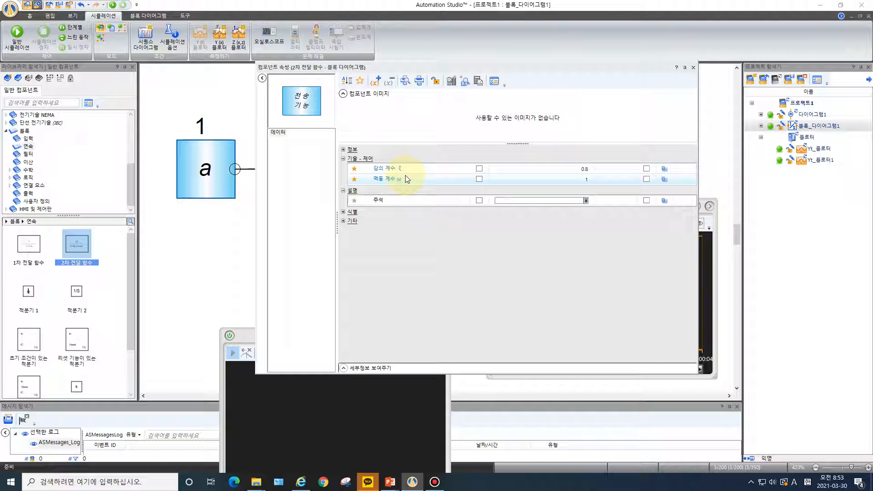
left_click(478, 169)
left_click(479, 180)
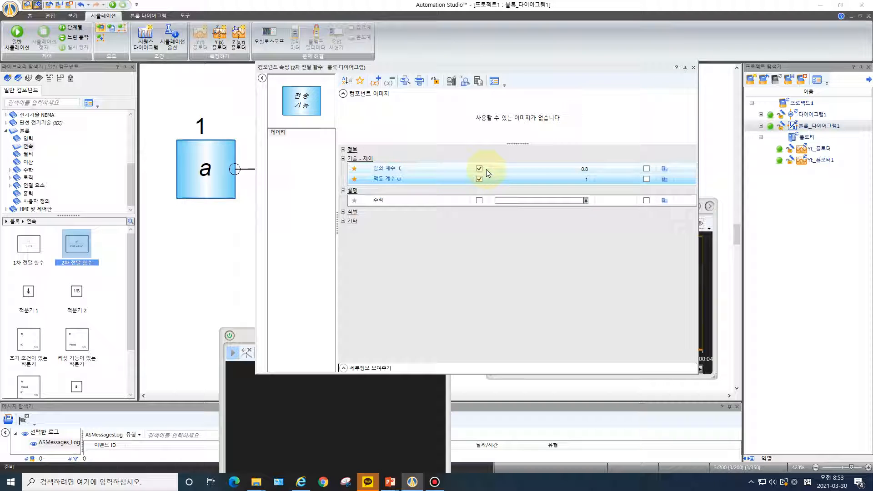
left_click(694, 67)
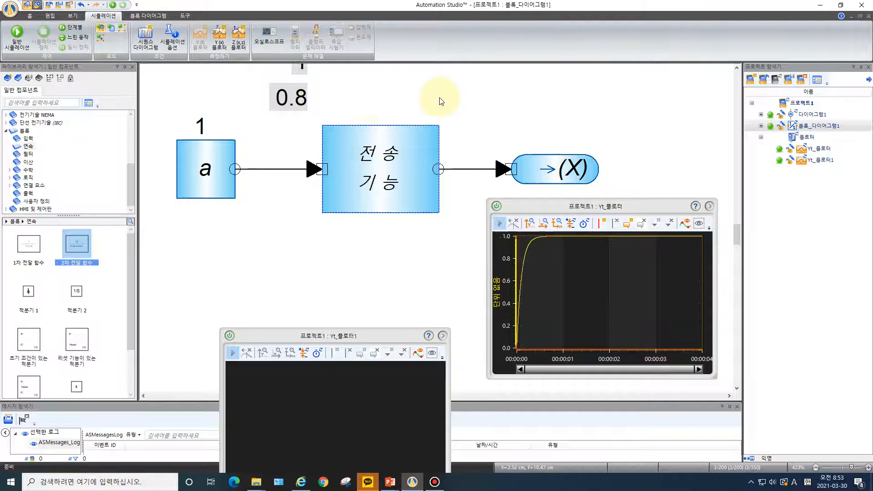
Step: Move the ζ and ω value labels to sit stacked above the transfer function block
scroll(427, 100, "up", 1)
left_click_drag(303, 128, 370, 142)
left_click_drag(301, 123, 368, 116)
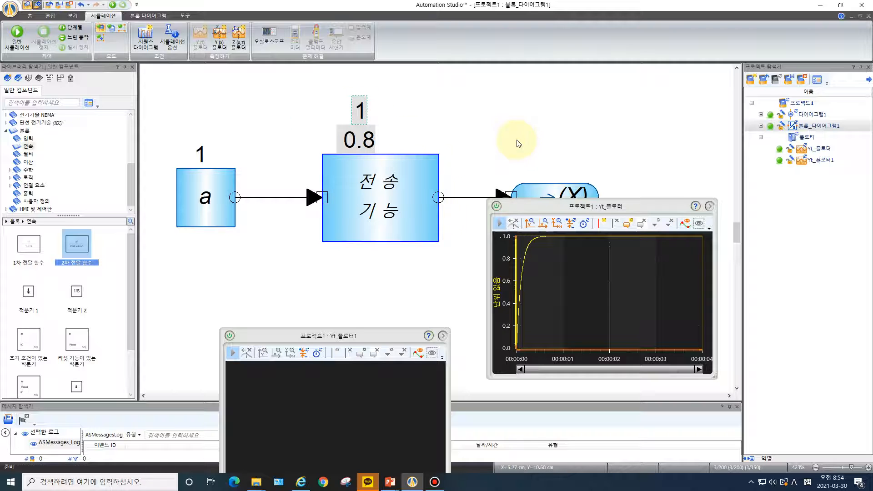
Step: Run and stop the simulation, auto-scaling the output plotter to view the second-order response
left_click(16, 38)
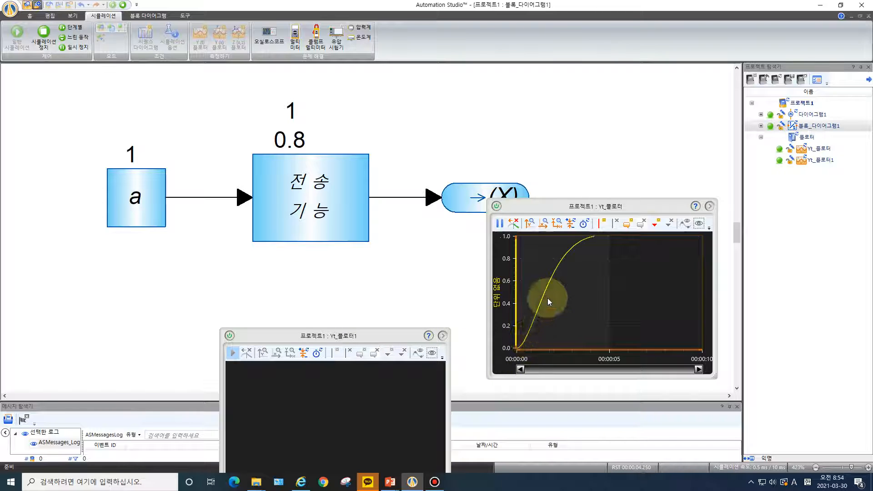
left_click(558, 223)
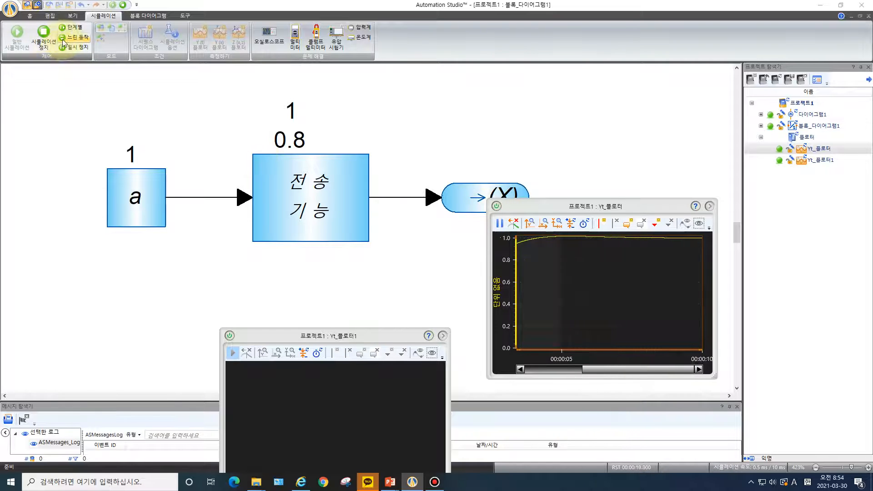
left_click(43, 36)
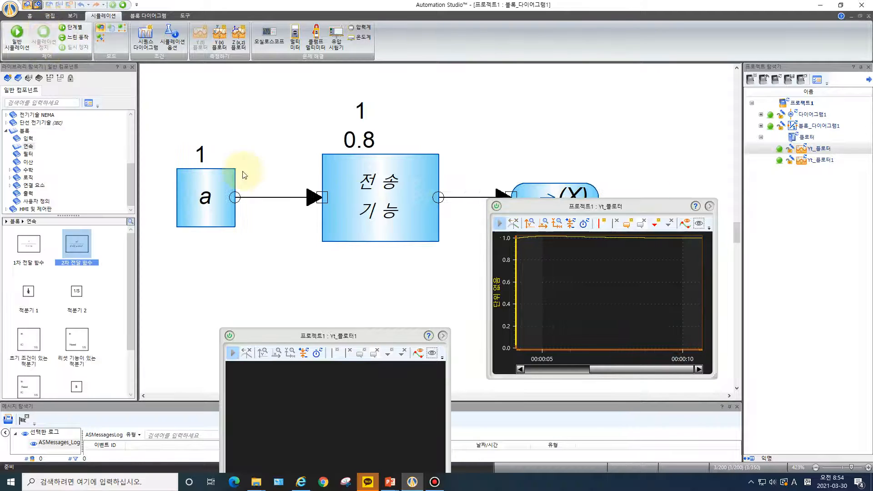
left_click(558, 225)
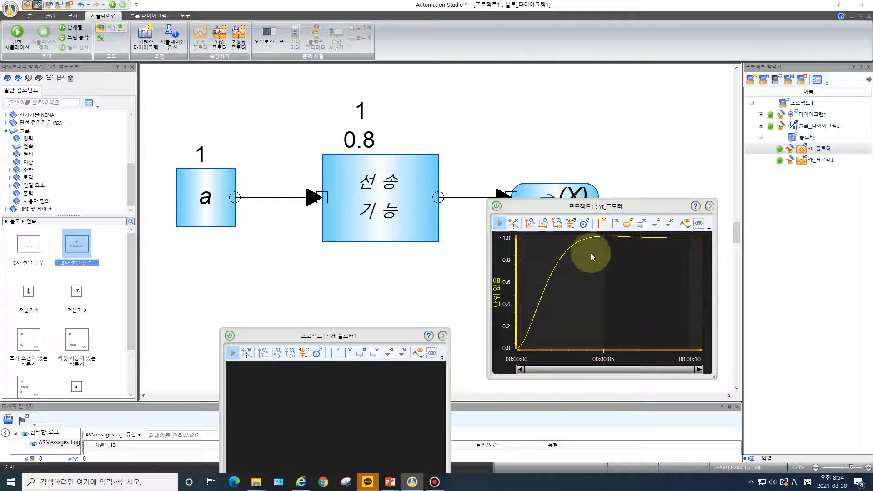
Step: Set the damping coefficient ζ to 0.5 and the natural frequency ω to 10, then close the properties
left_click(373, 197)
double_click(373, 197)
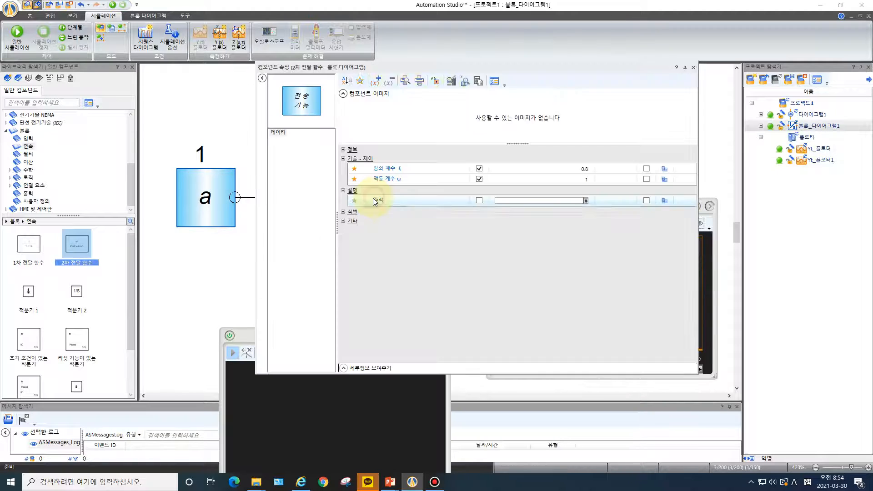
left_click(581, 167)
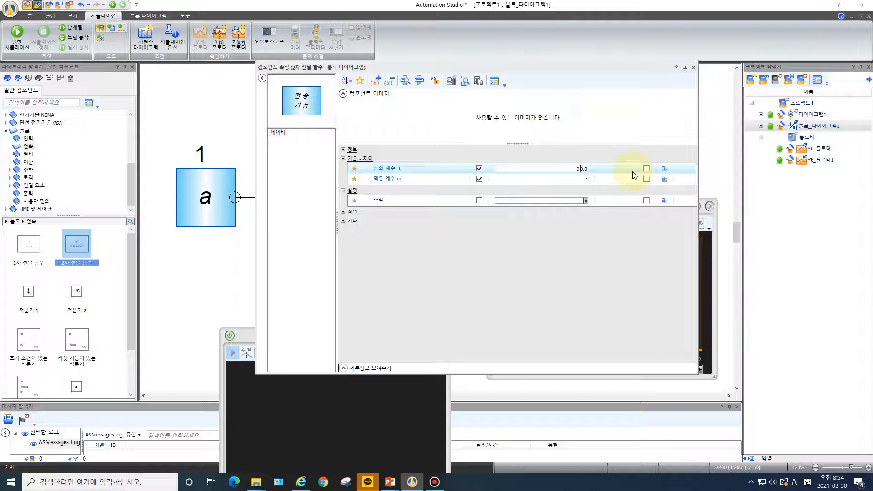
type("5")
key("Delete")
left_click(585, 181)
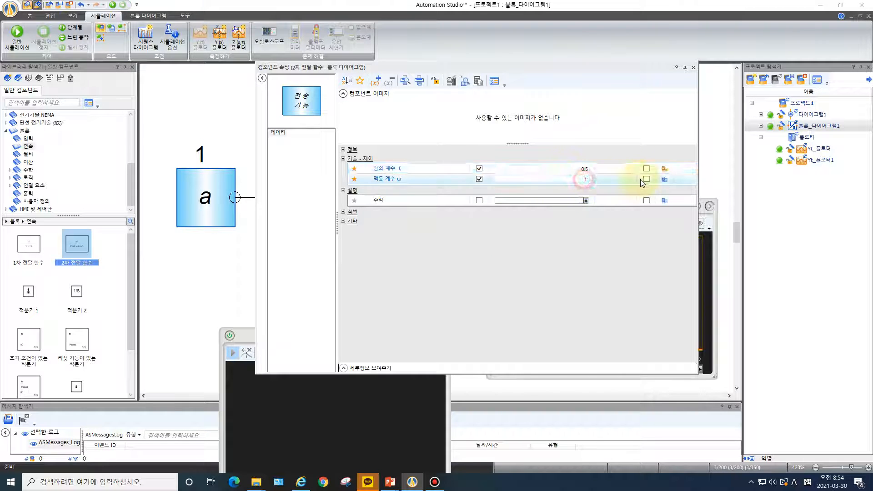
type("0")
key("Return")
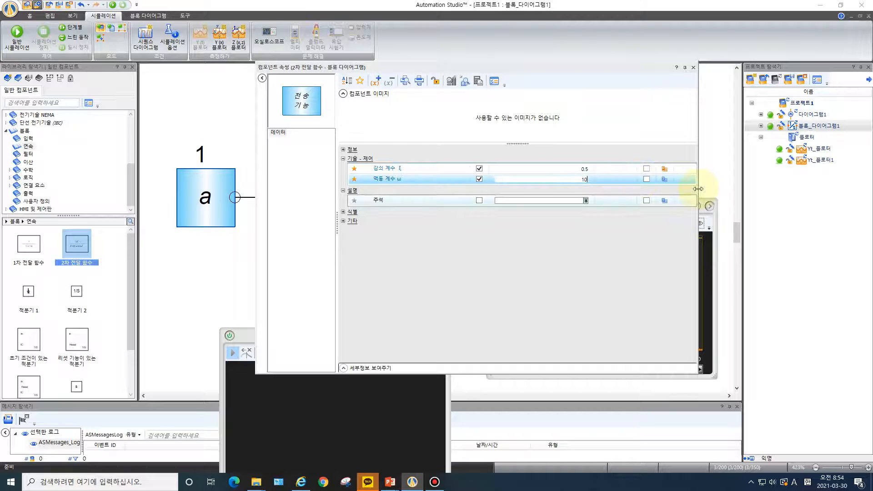
left_click(693, 68)
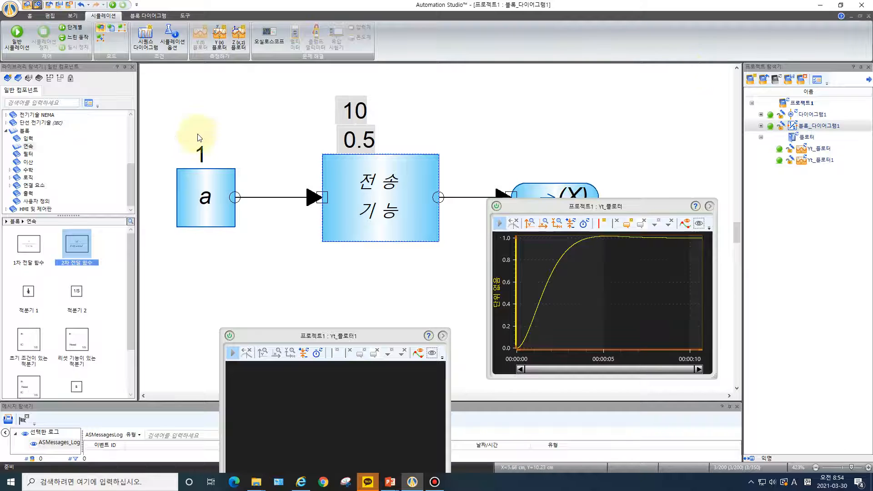
Step: Run and stop the simulation again, auto-scaling the output plotter to compare the response
left_click(18, 34)
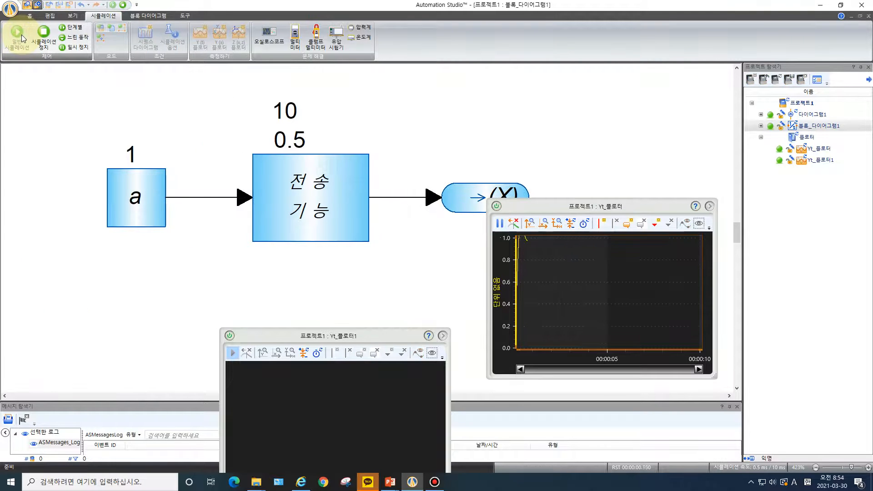
left_click(557, 223)
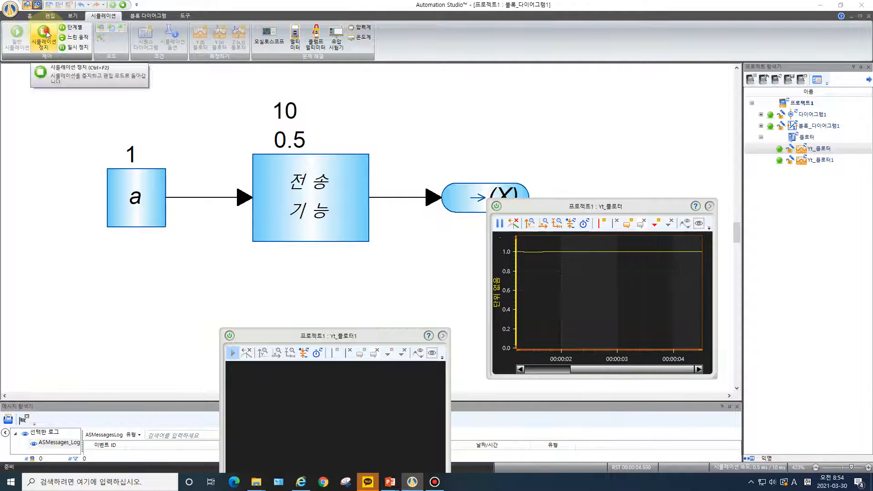
left_click(43, 34)
left_click(557, 222)
left_click(557, 222)
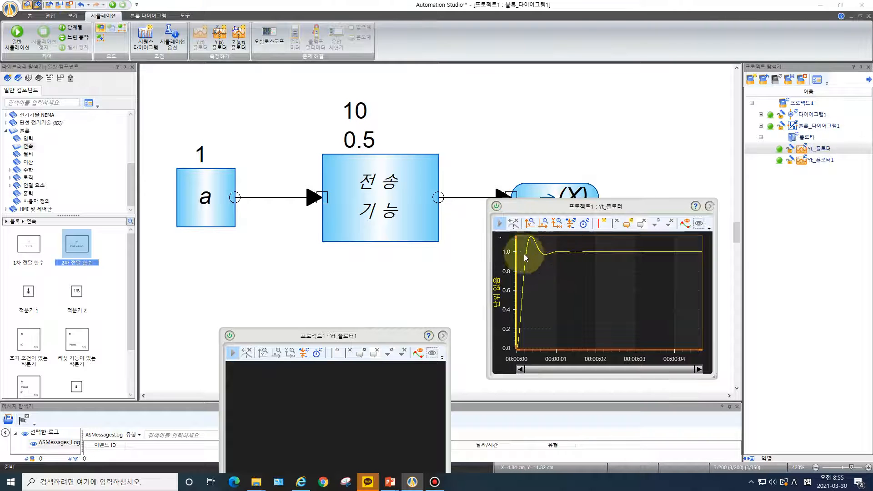
Step: Change the damping coefficient ζ to 0.3 and close the properties
double_click(389, 212)
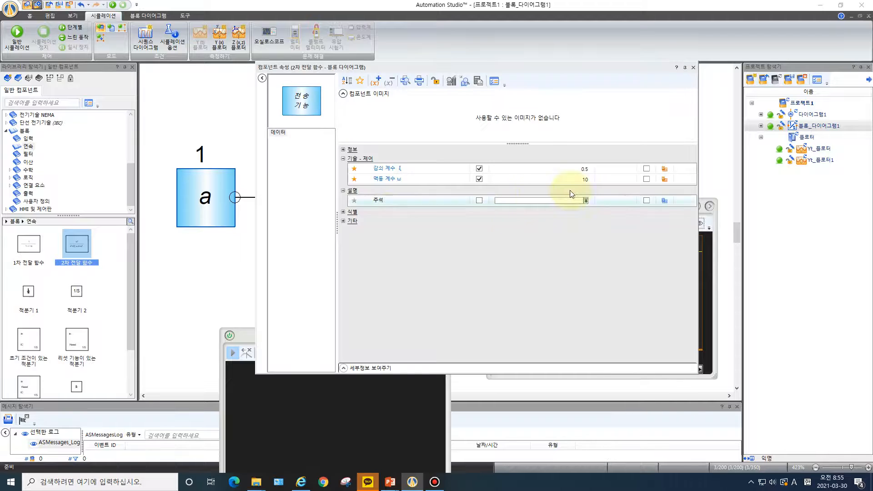
left_click(583, 168)
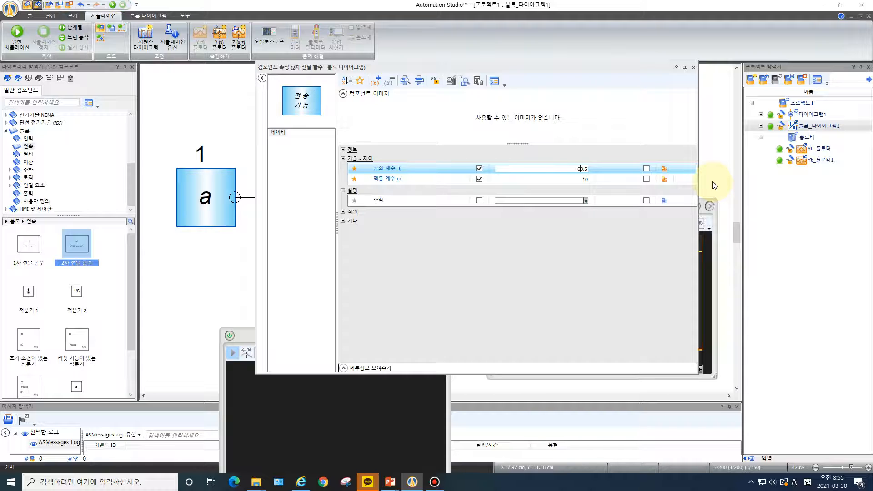
key("Delete")
left_click(693, 68)
Step: Run and stop the simulation, auto-scaling the output plotter to view the oscillating response
left_click(19, 40)
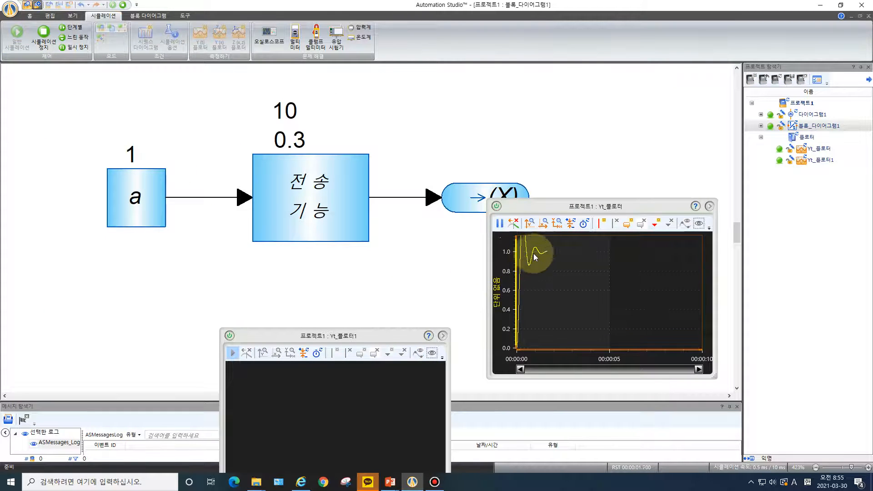
left_click(557, 223)
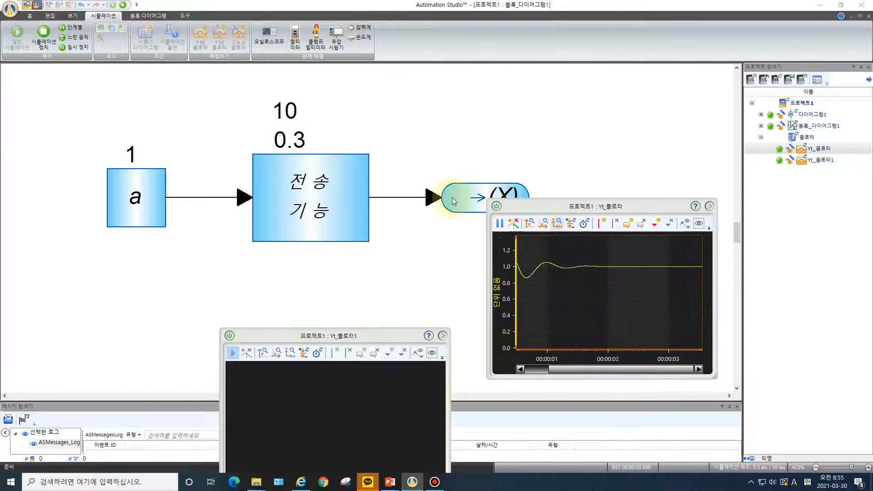
left_click(43, 37)
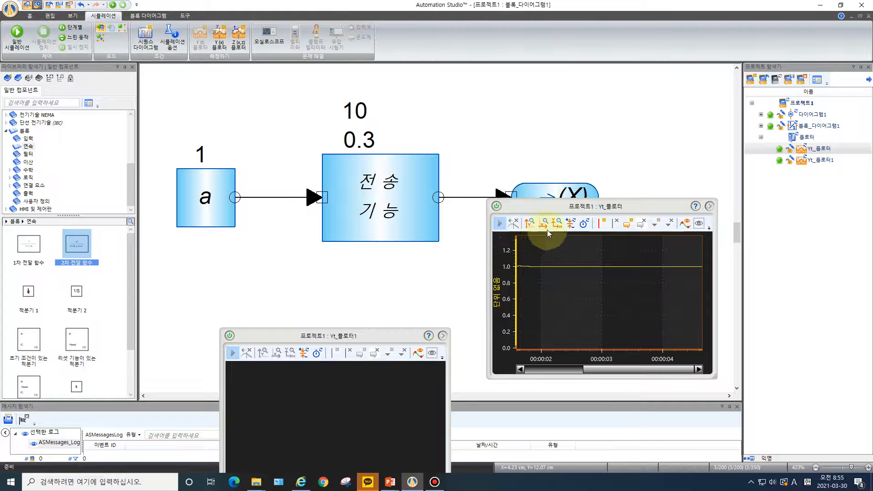
left_click(557, 223)
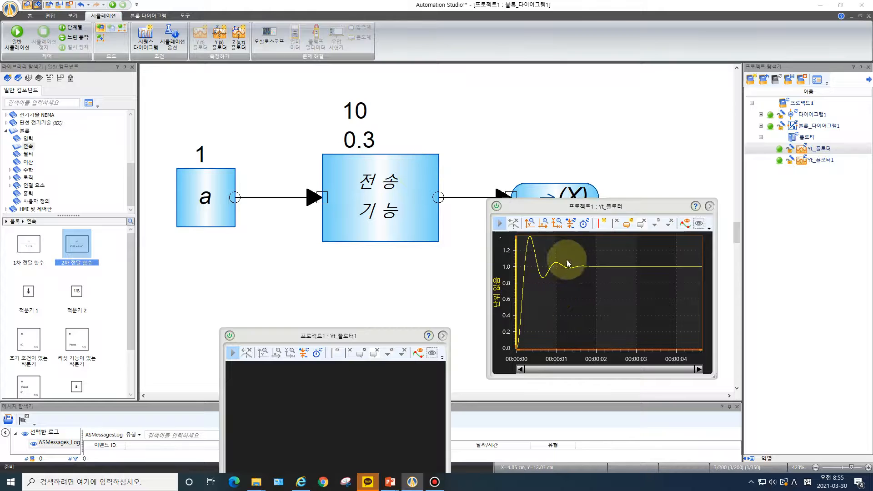
Step: Change the damping coefficient ζ to 1.3 and close the properties
double_click(379, 208)
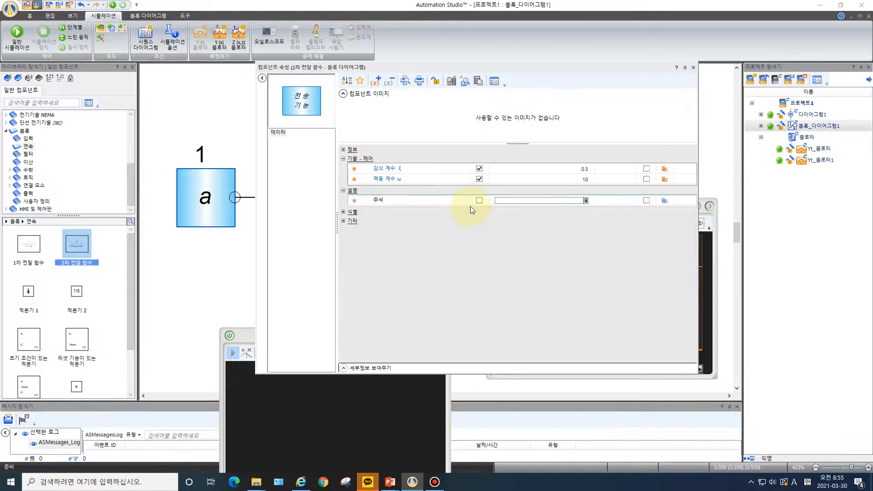
left_click(578, 170)
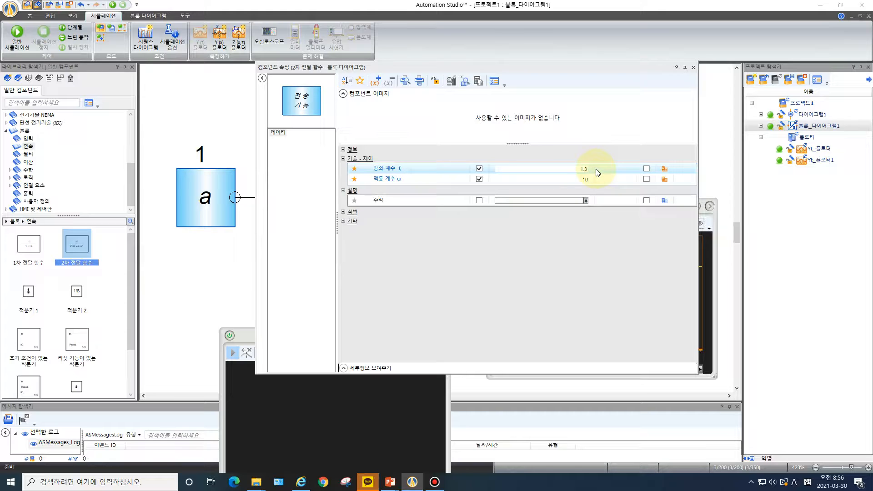
key("Delete")
key("Delete")
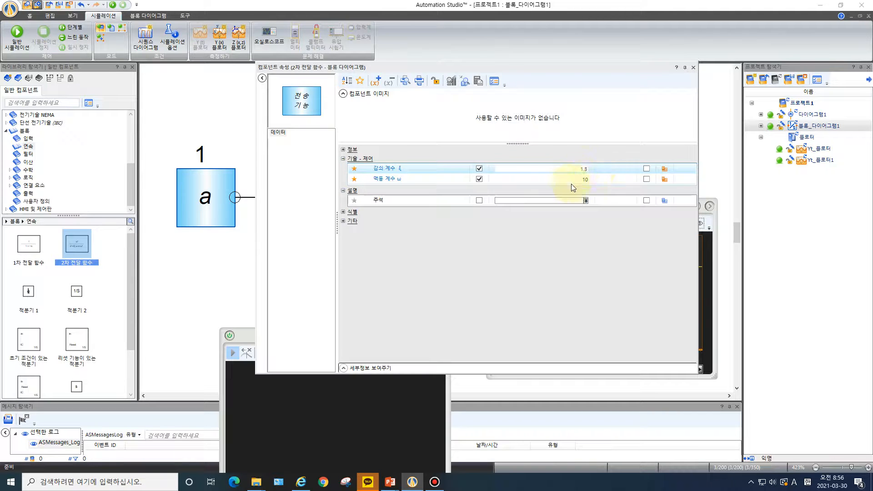
left_click(694, 67)
Step: Run the simulation and auto-scale the output plotter to compare the overdamped response
left_click(24, 32)
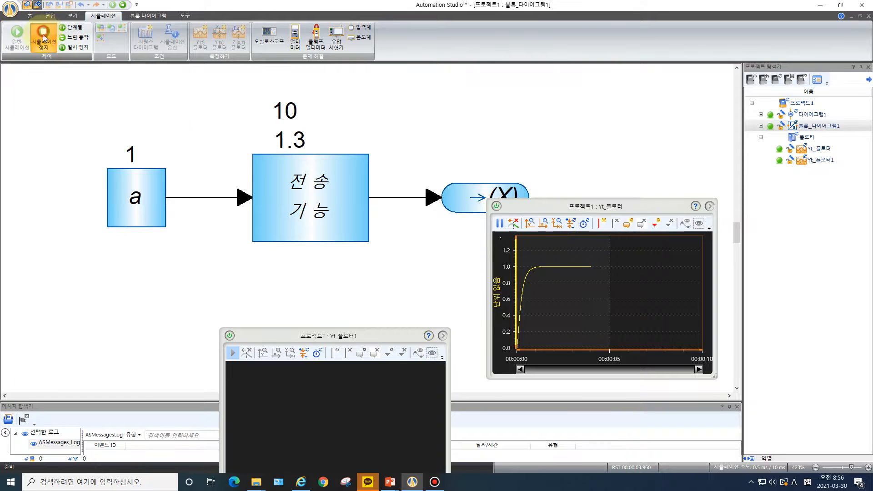
left_click(557, 224)
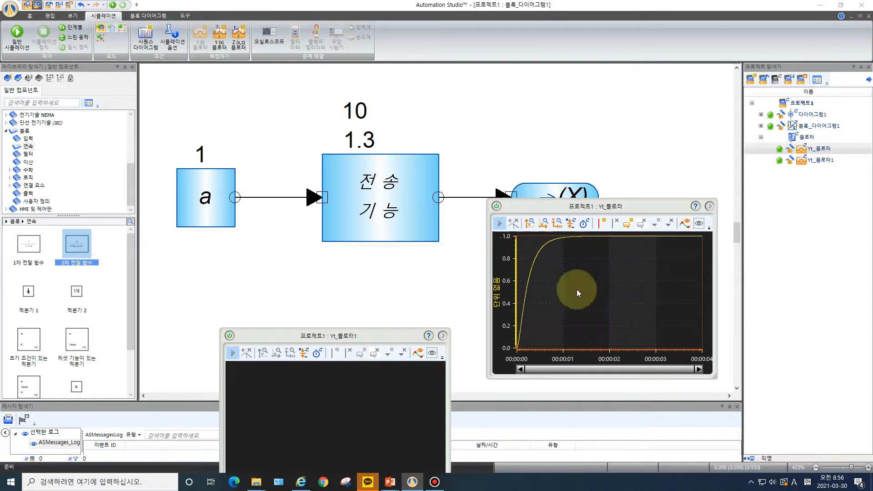